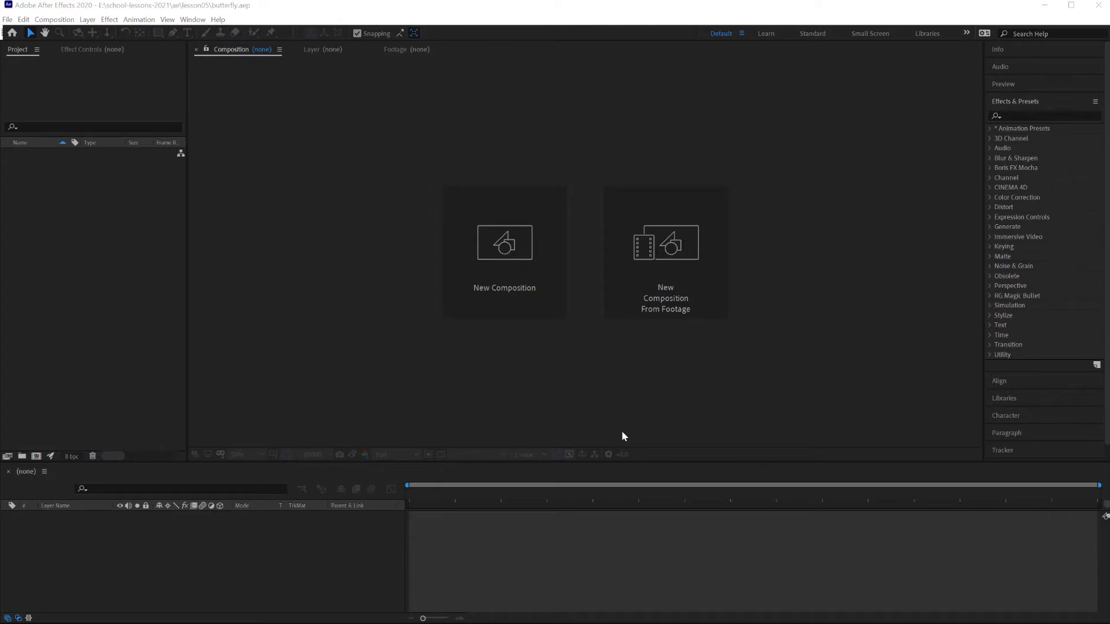
# Import butterfly2.ai from the lesson05 folder as a composition
pyautogui.click(8, 20)
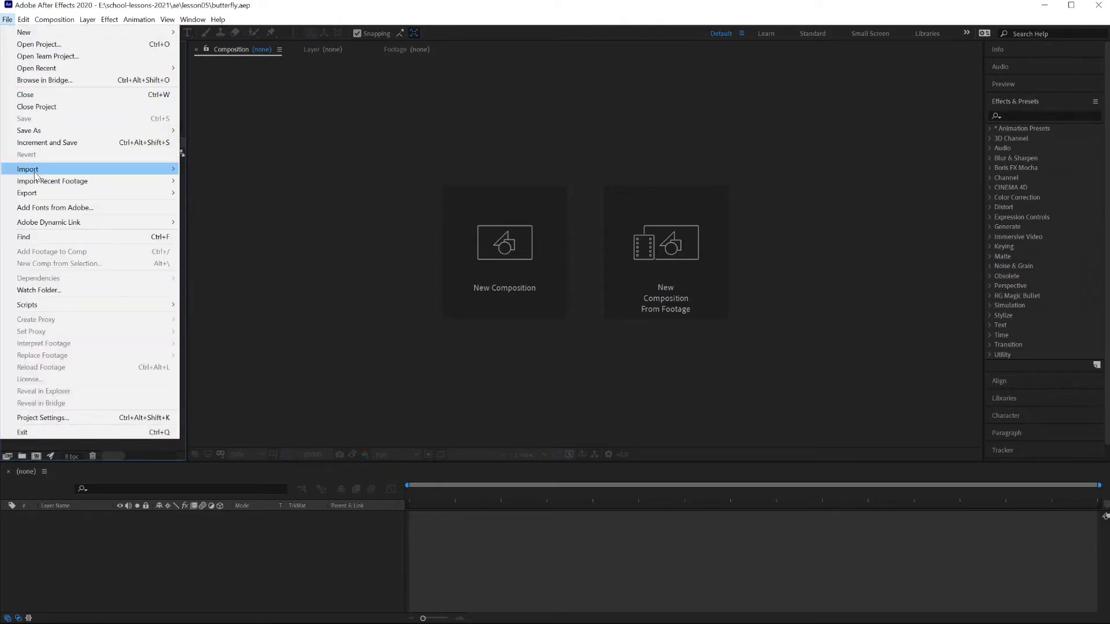
pyautogui.moveTo(145, 169)
pyautogui.click(205, 169)
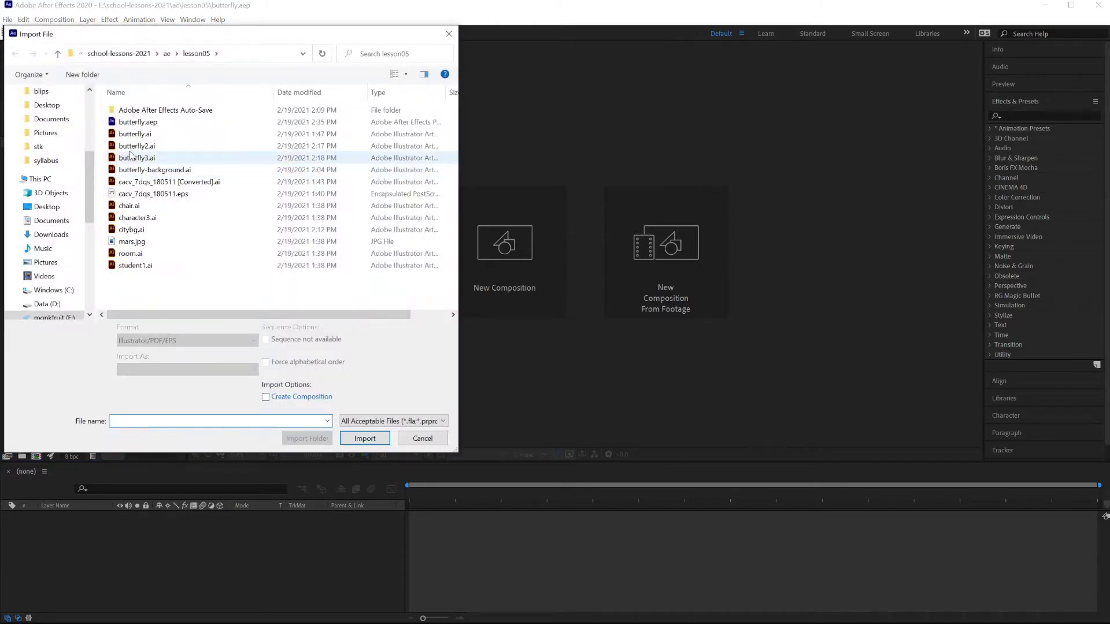
pyautogui.click(136, 148)
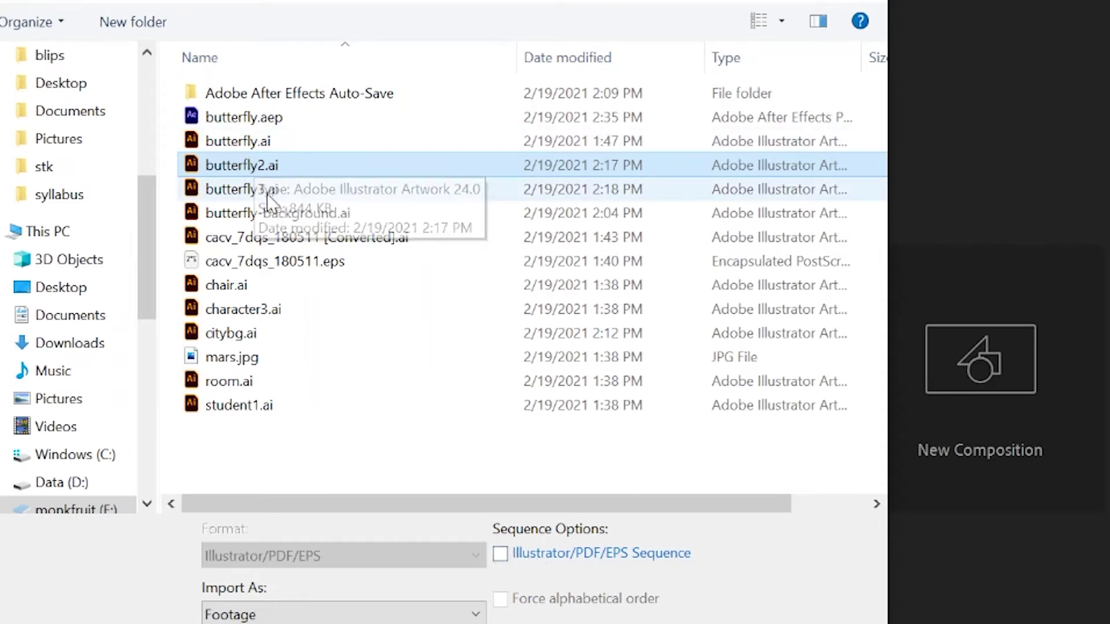
pyautogui.click(275, 615)
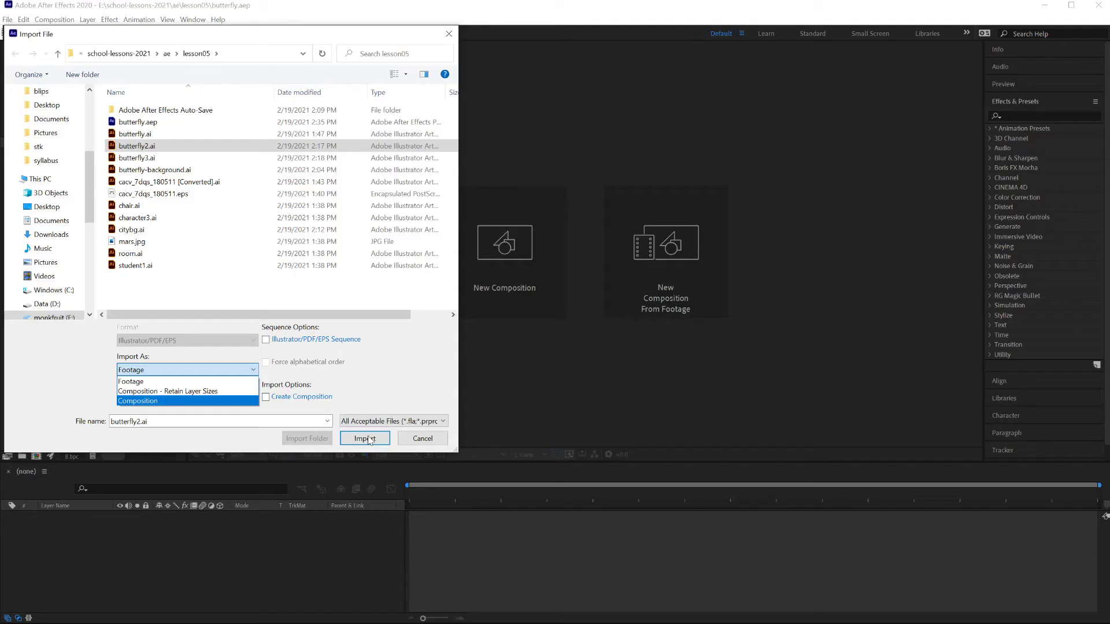
pyautogui.click(367, 440)
pyautogui.click(367, 439)
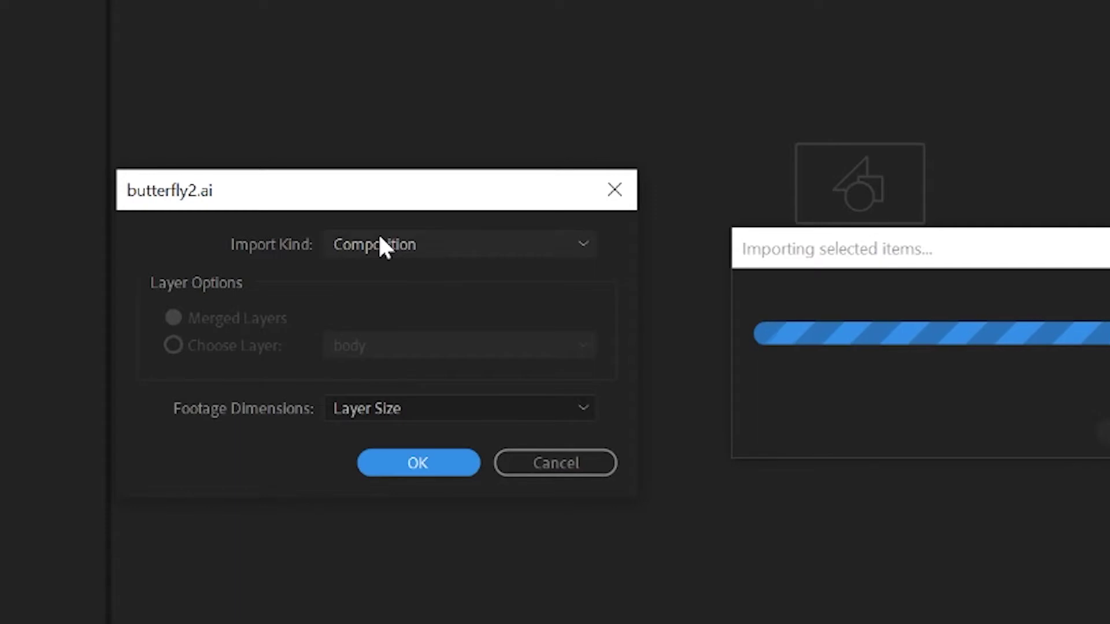
# Accept the import as Composition with Layer Size footage dimensions, and open the butterfly2 composition
pyautogui.click(380, 238)
pyautogui.click(400, 302)
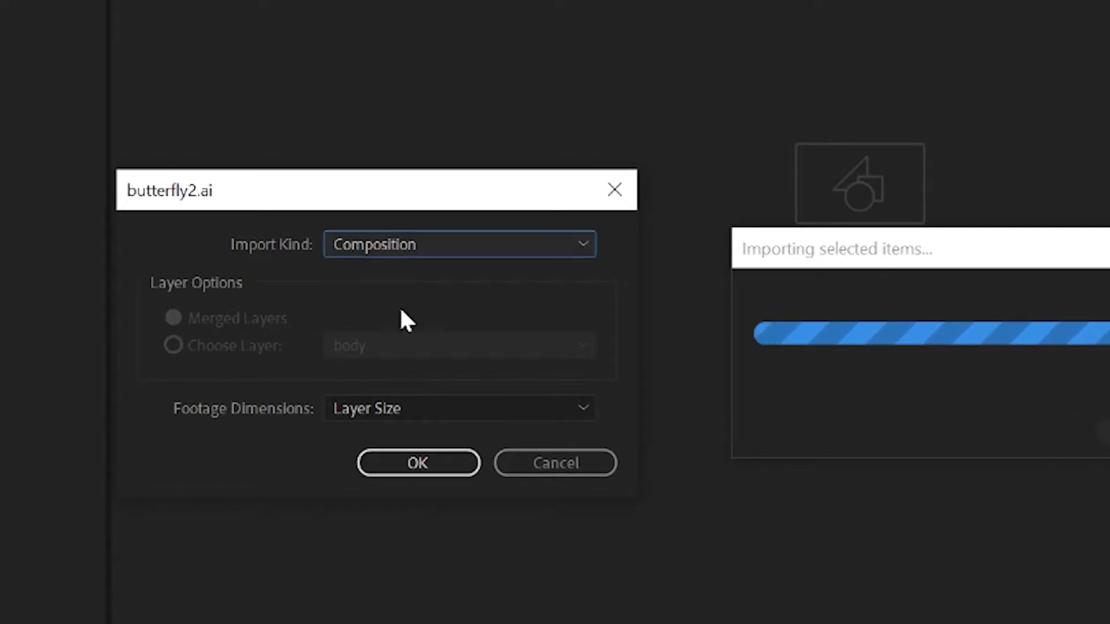
pyautogui.click(402, 464)
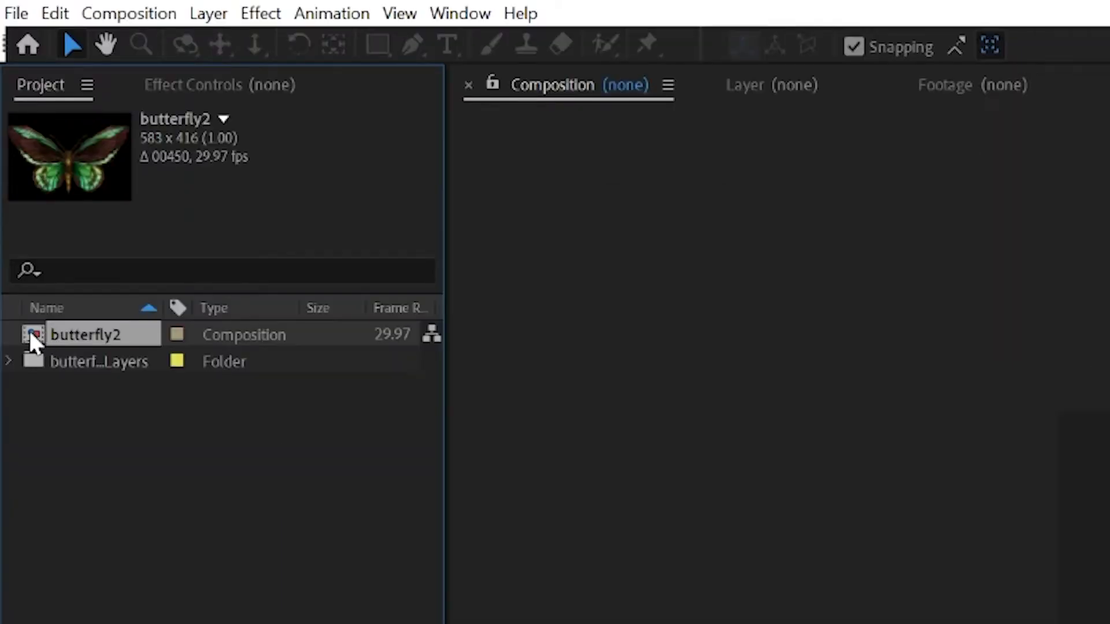
pyautogui.doubleClick(30, 334)
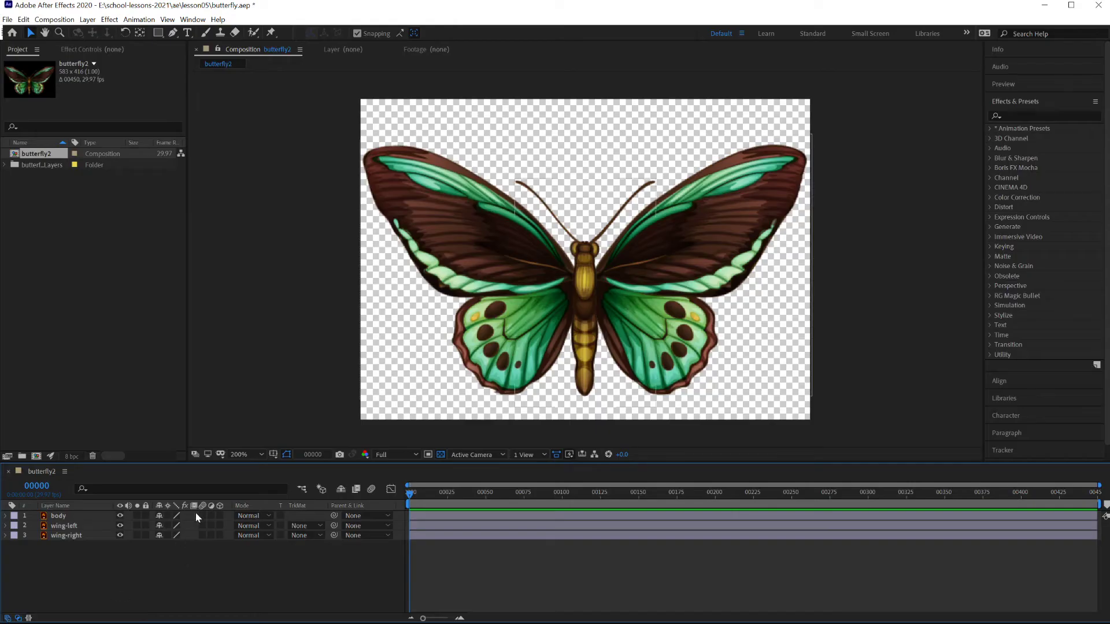
# Make the body, wing-left and wing-right layers 3D
pyautogui.click(8, 618)
pyautogui.click(8, 618)
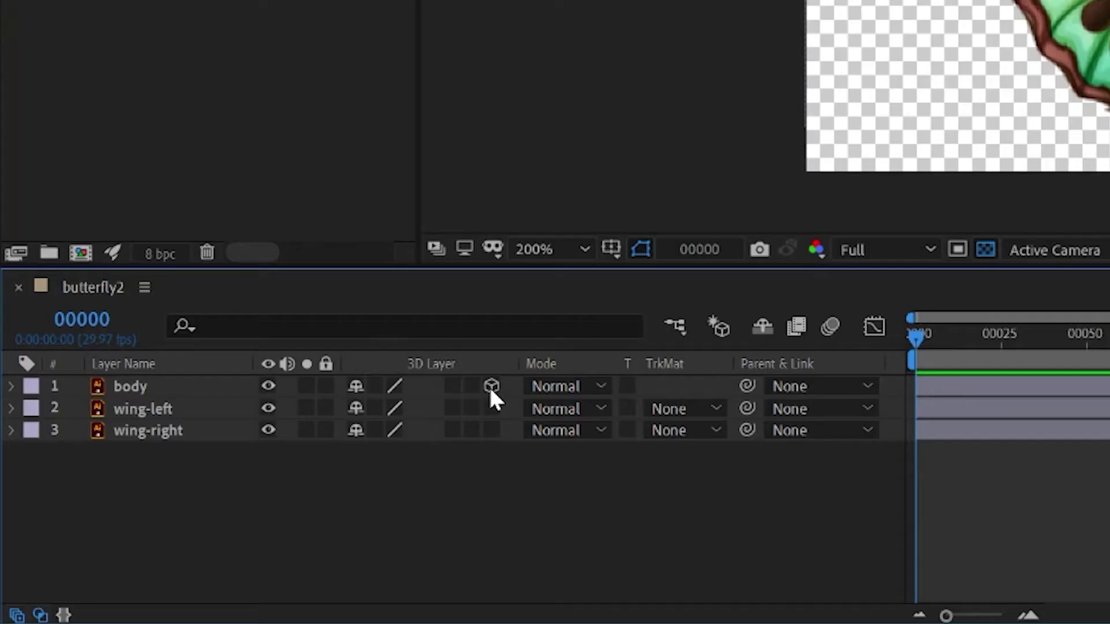
pyautogui.click(220, 516)
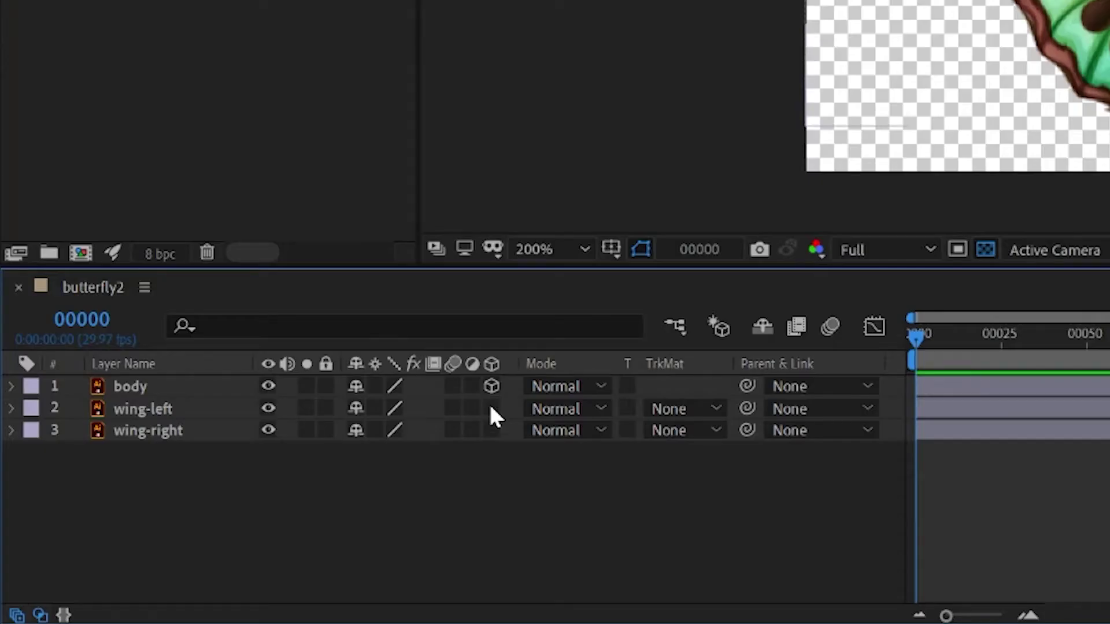
pyautogui.click(220, 525)
pyautogui.click(220, 535)
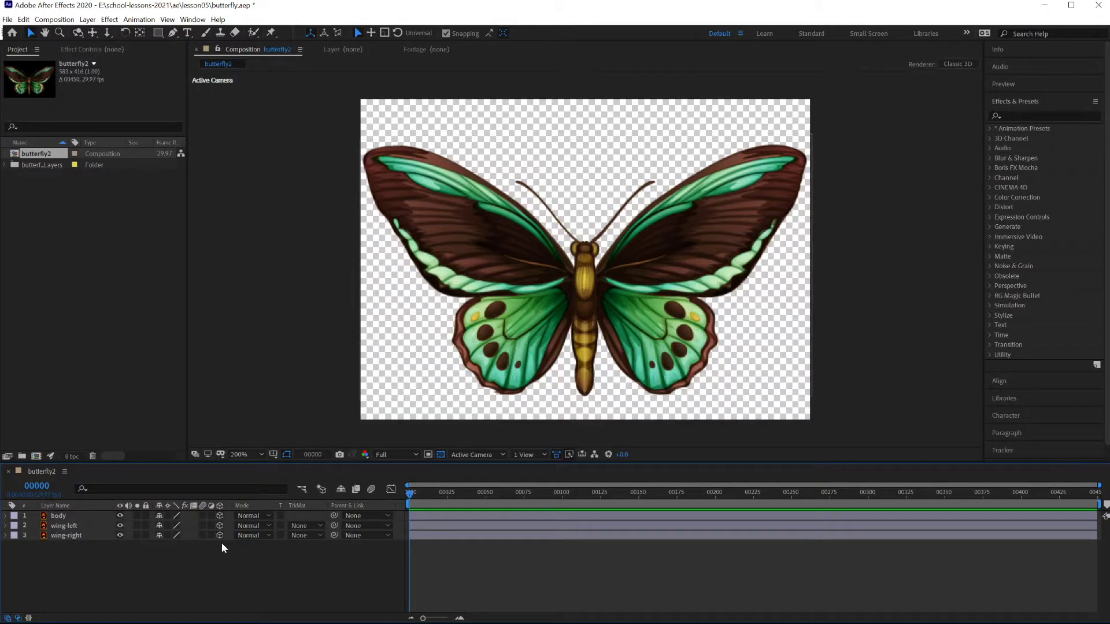
# Move the wing-left layer's anchor point to where the wing joins the body, using the Pan Behind tool
pyautogui.click(491, 339)
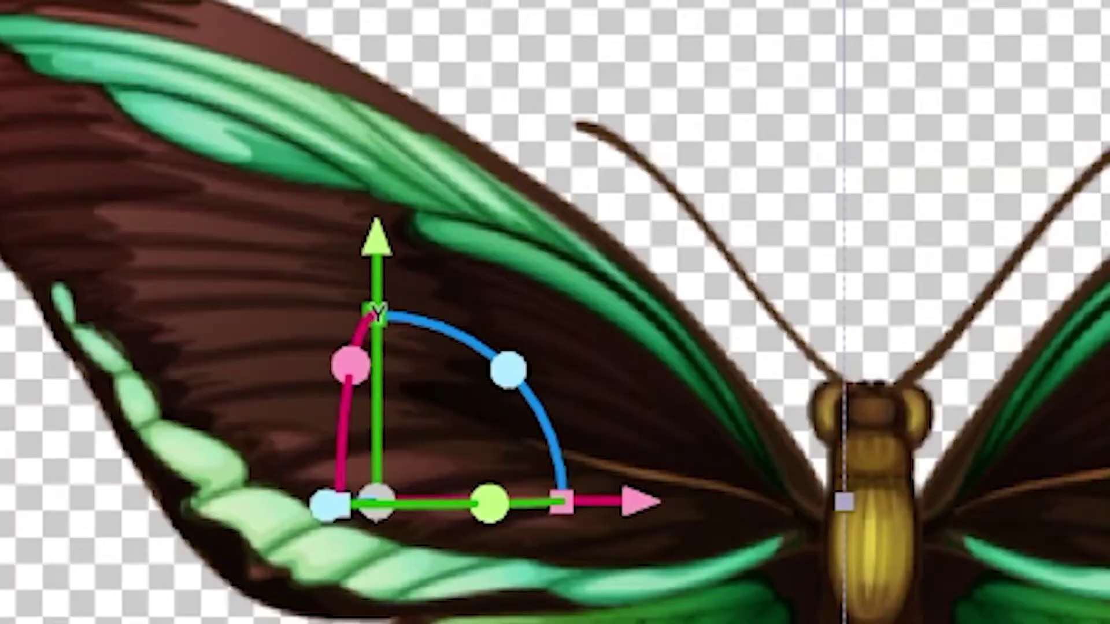
pyautogui.moveTo(469, 207)
pyautogui.mouseDown()
pyautogui.moveTo(468, 195)
pyautogui.moveTo(468, 209)
pyautogui.mouseUp()
pyautogui.moveTo(375, 500); pyautogui.dragTo(375, 601)
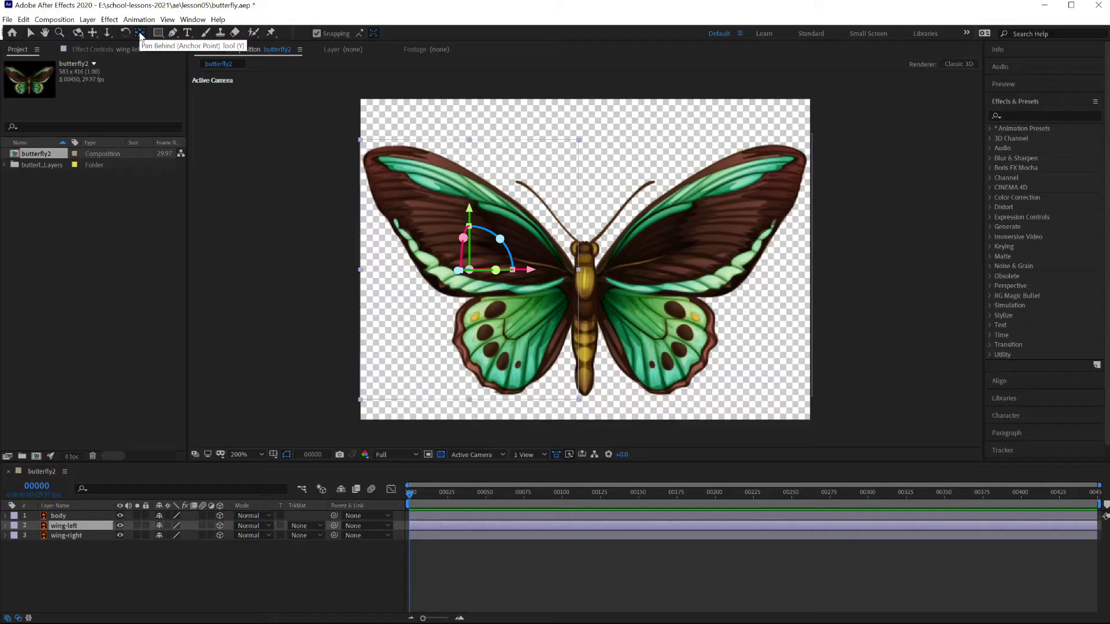
pyautogui.click(413, 103)
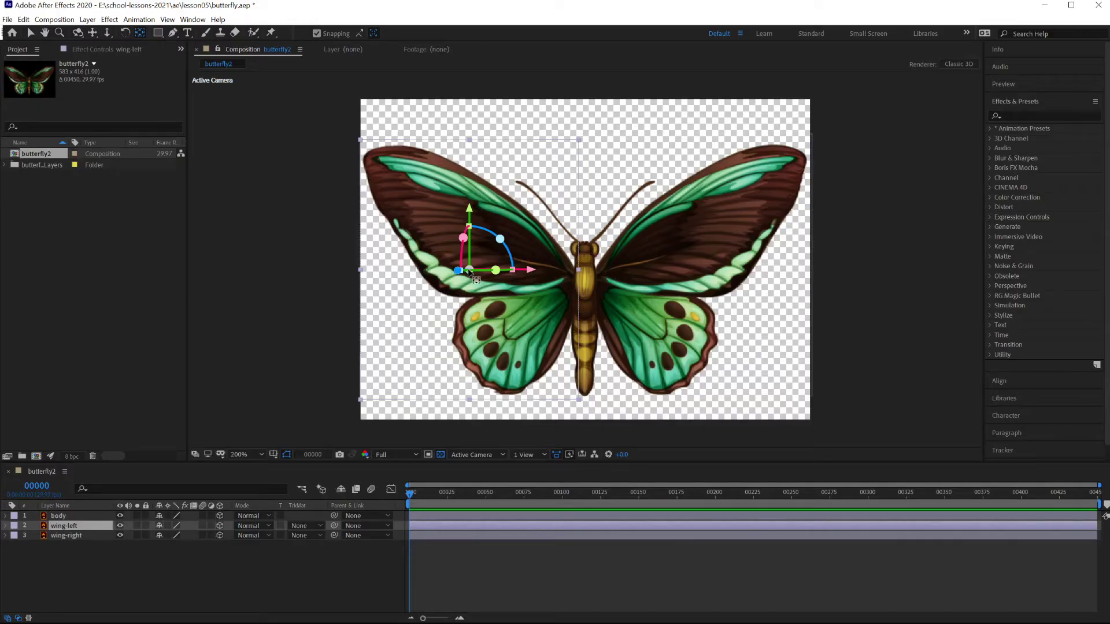
pyautogui.moveTo(469, 271); pyautogui.dragTo(579, 299)
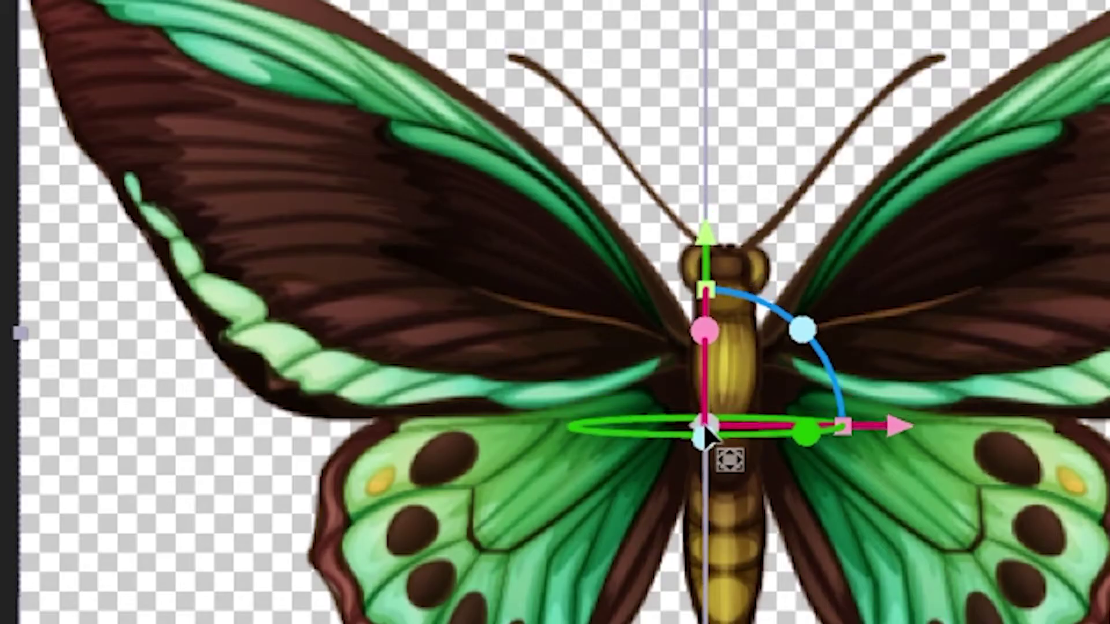
pyautogui.moveTo(707, 427); pyautogui.dragTo(701, 417)
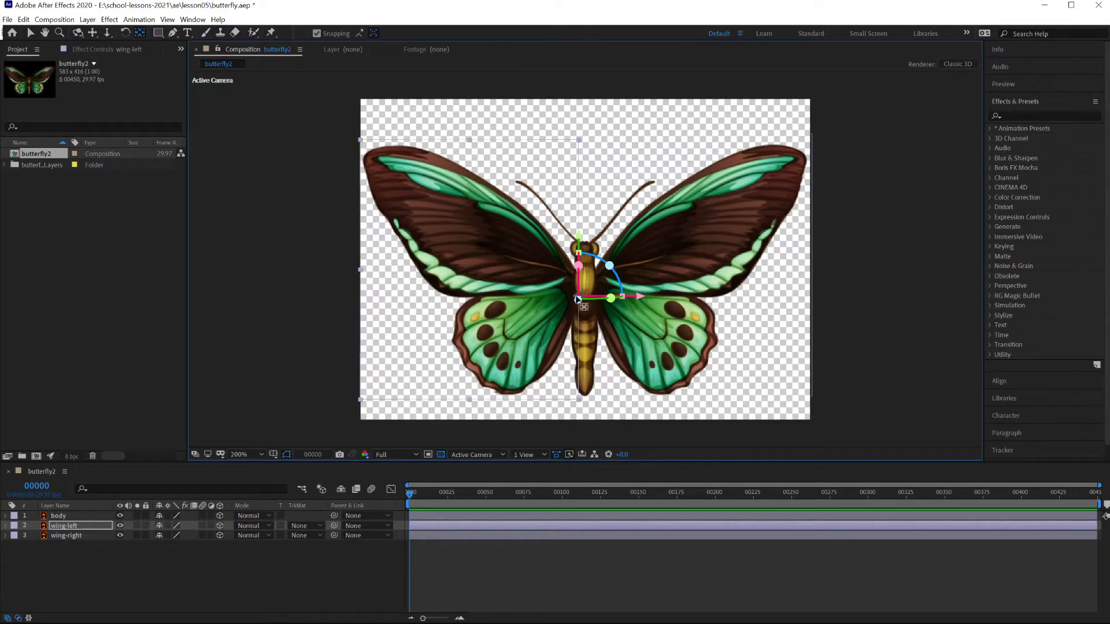
# Turn off snapping and place the wing-right layer's anchor point where the wing joins the body, then return to the Selection tool
pyautogui.click(721, 203)
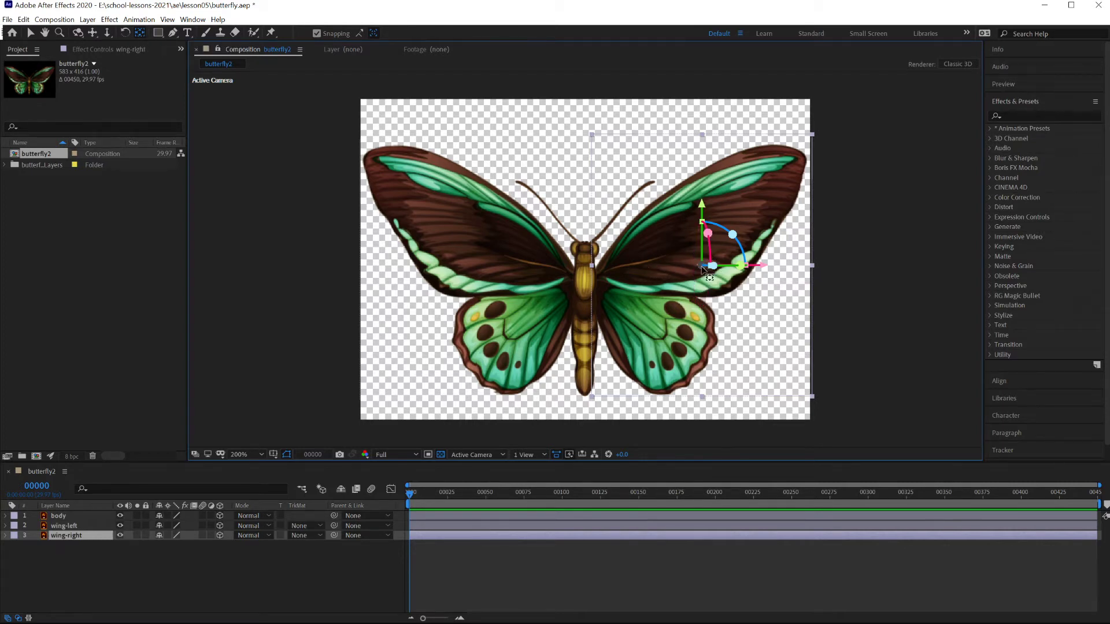
pyautogui.moveTo(697, 268); pyautogui.dragTo(601, 301)
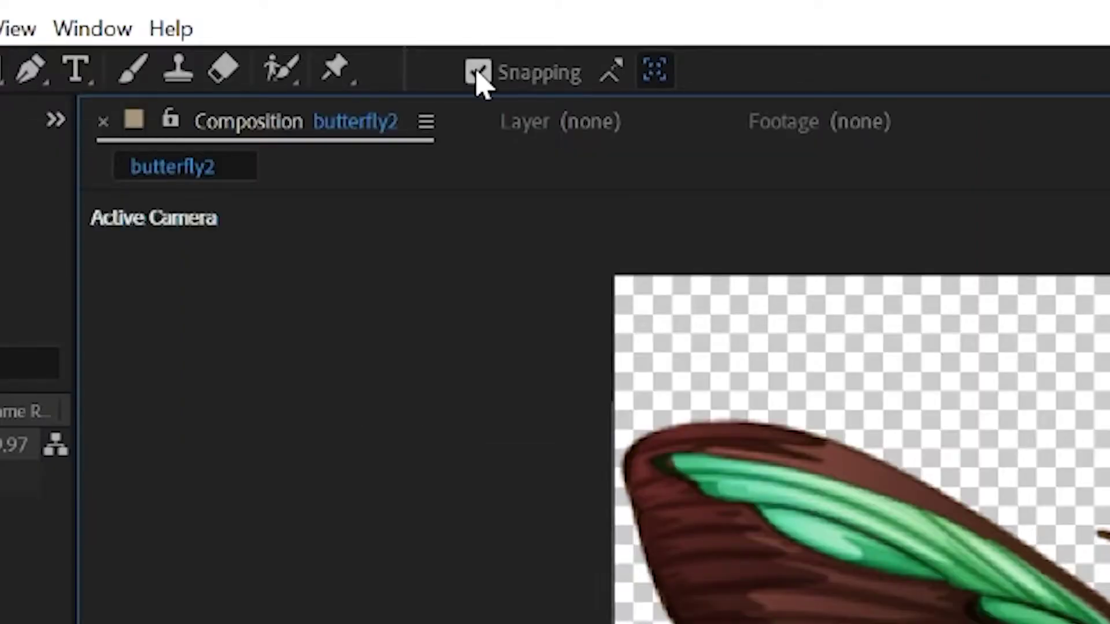
pyautogui.click(317, 33)
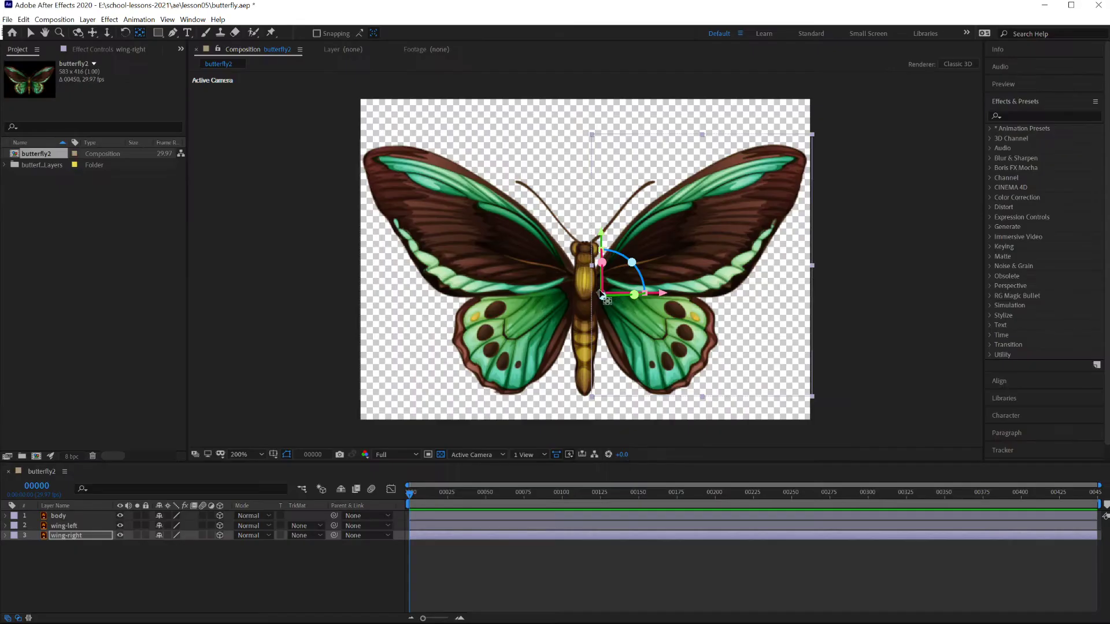
pyautogui.moveTo(601, 295); pyautogui.dragTo(598, 295)
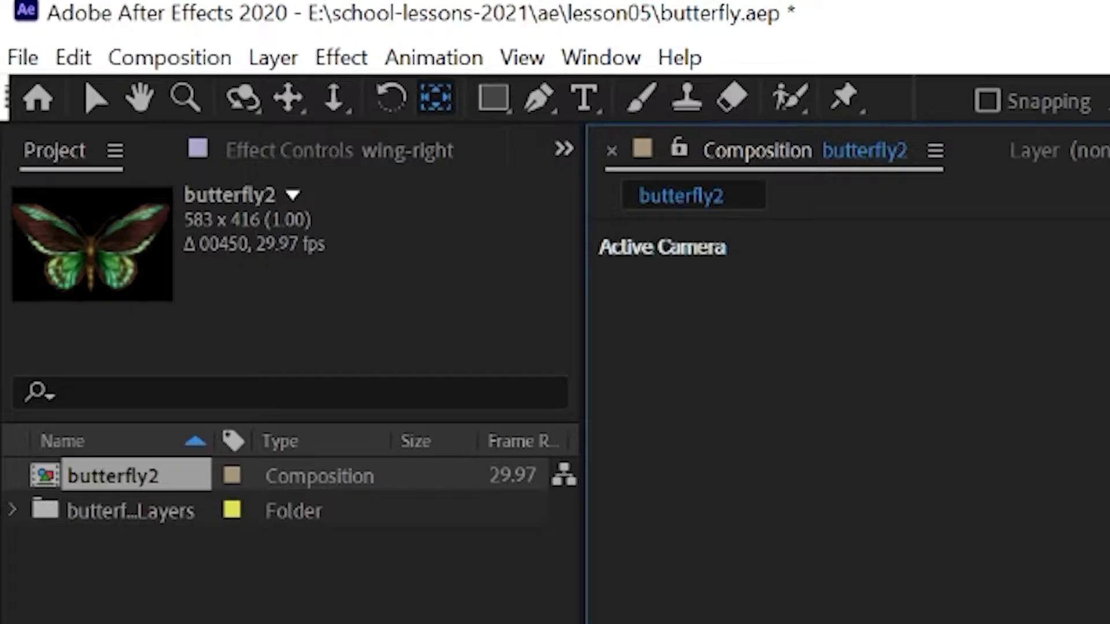
pyautogui.click(96, 99)
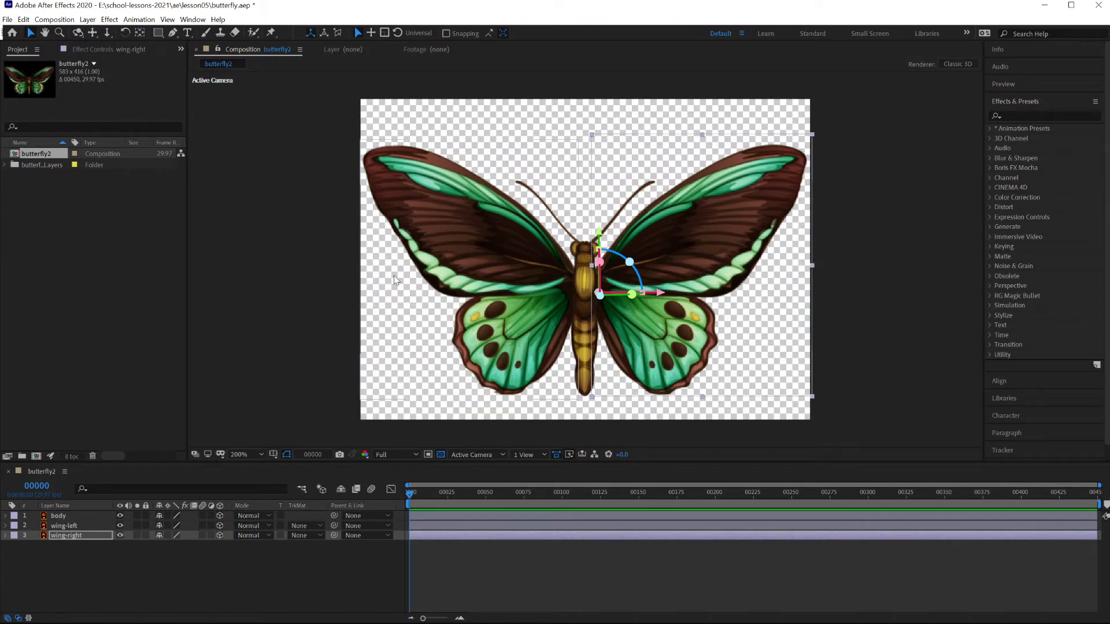
# Show wing-left's rotation properties and rotate the wing around its Y axis to an orientation of 40°
pyautogui.click(64, 526)
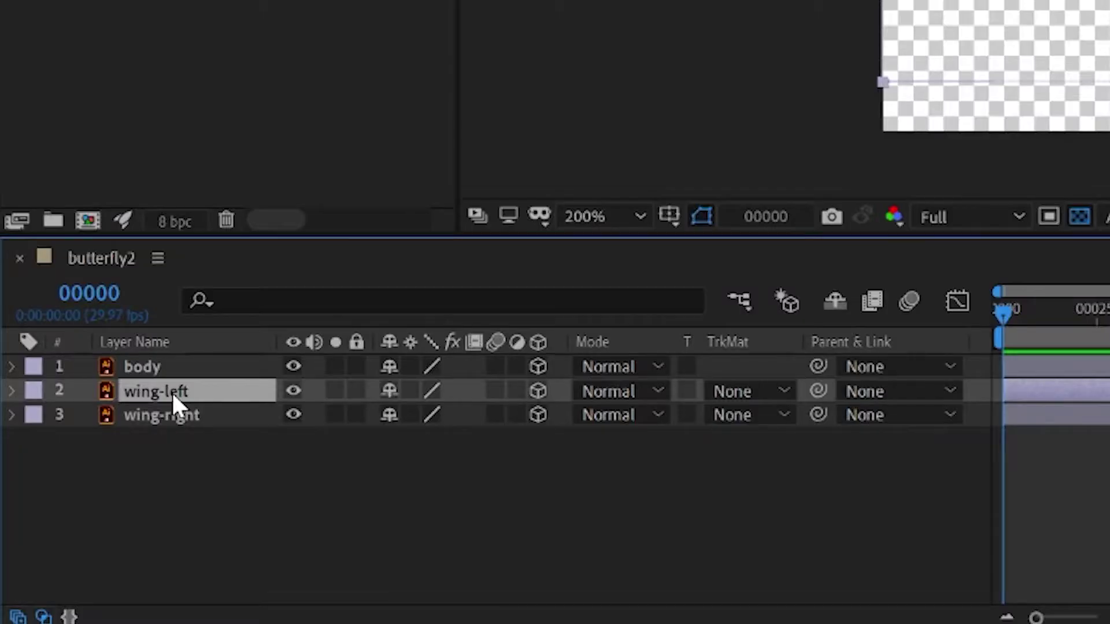
pyautogui.press('r')
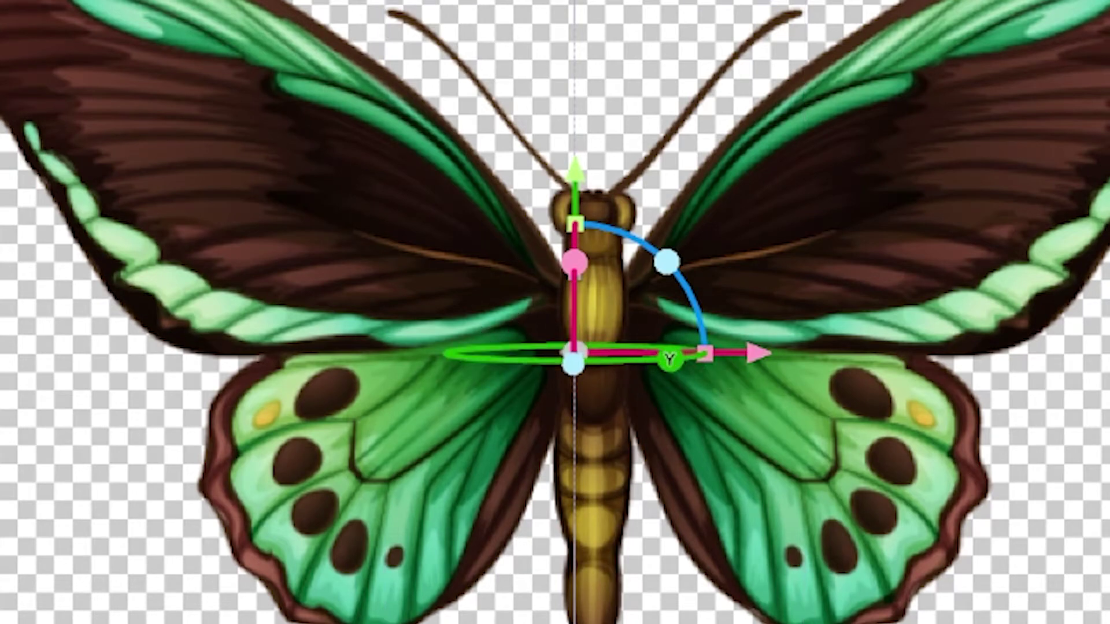
pyautogui.moveTo(670, 359); pyautogui.dragTo(624, 364)
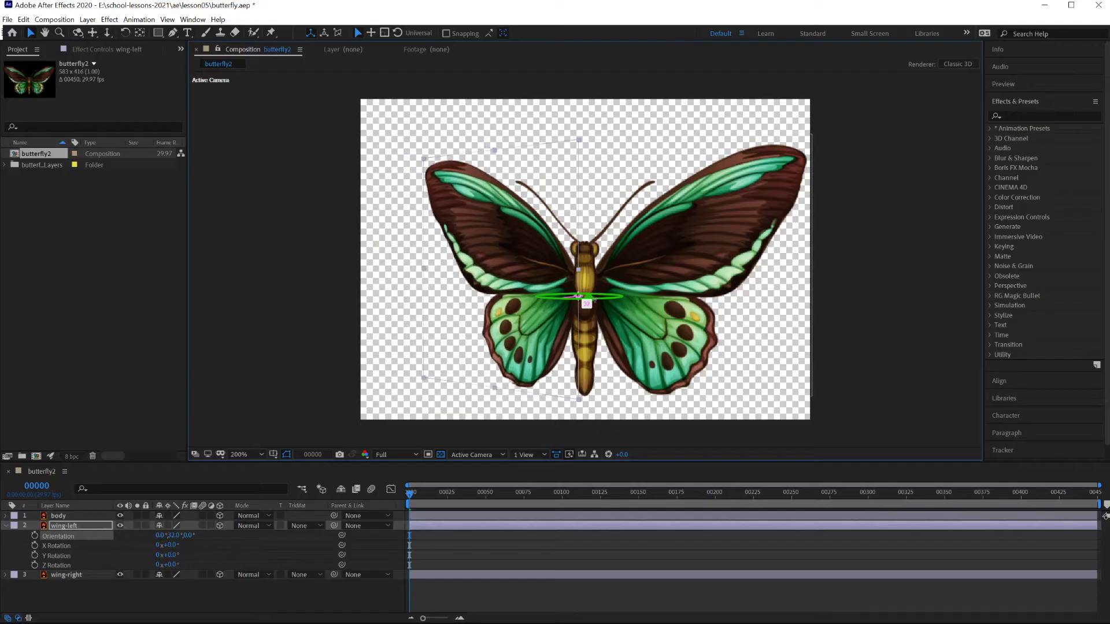
pyautogui.moveTo(594, 299); pyautogui.dragTo(588, 303)
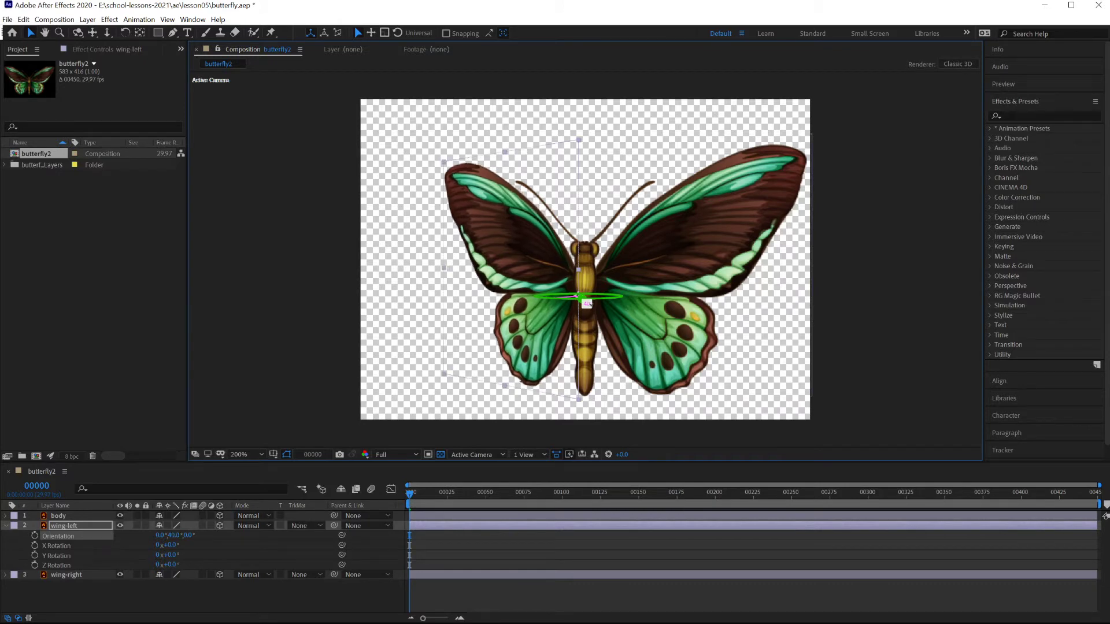
pyautogui.moveTo(588, 303); pyautogui.dragTo(587, 303)
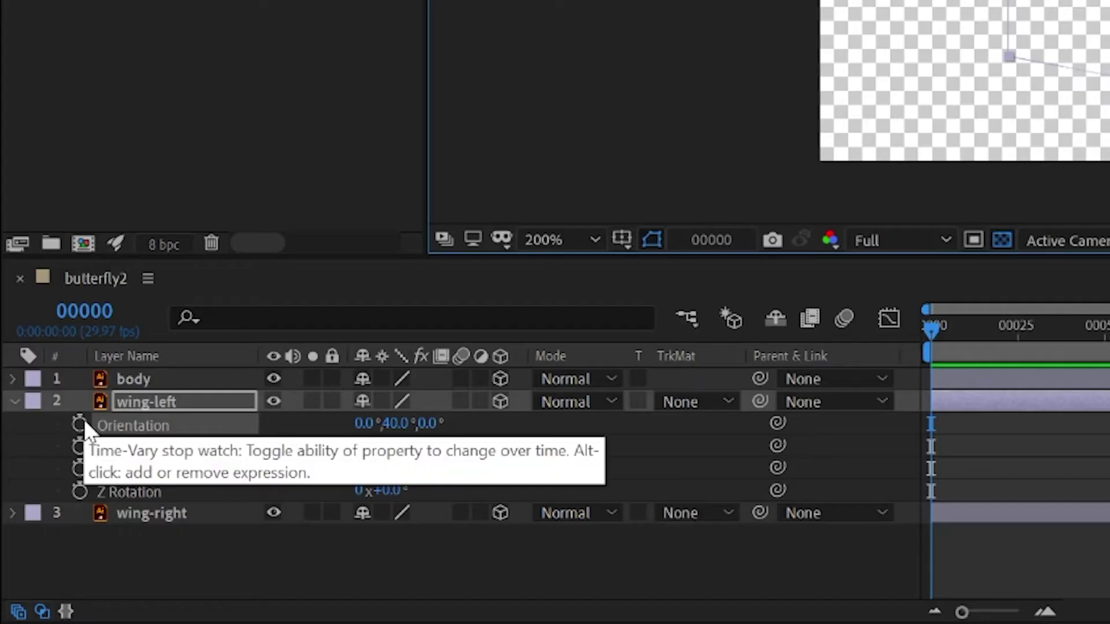
# Keyframe wing-left's Orientation at frame 0 and add a matching keyframe at frame 60
pyautogui.click(79, 425)
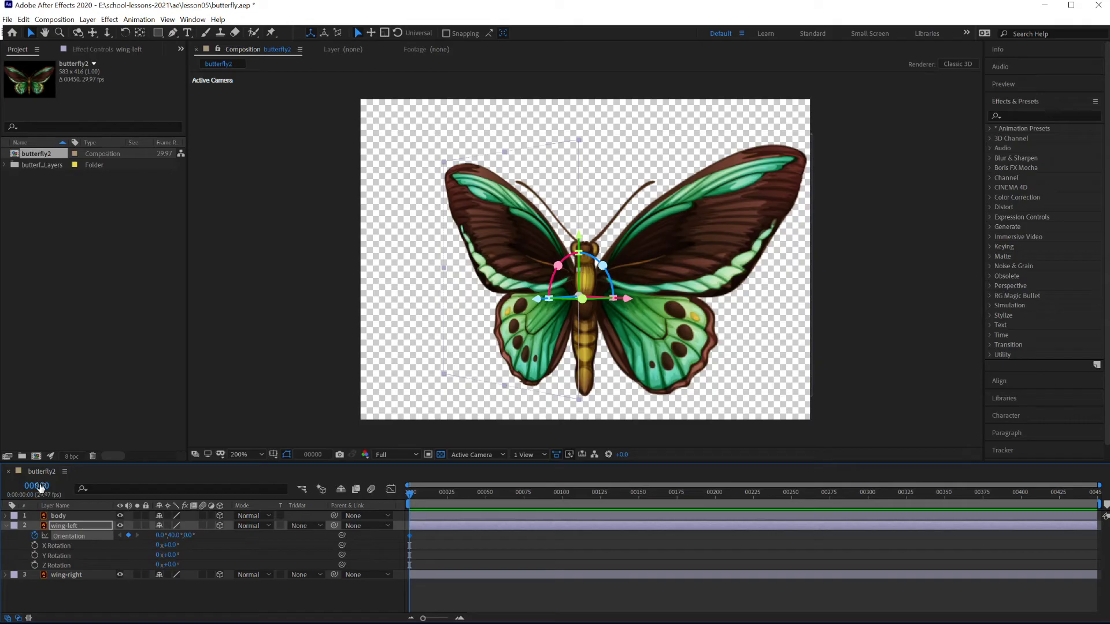
pyautogui.hotkey('alt', 'shift', 'j')
pyautogui.write('60')
pyautogui.press('Return')
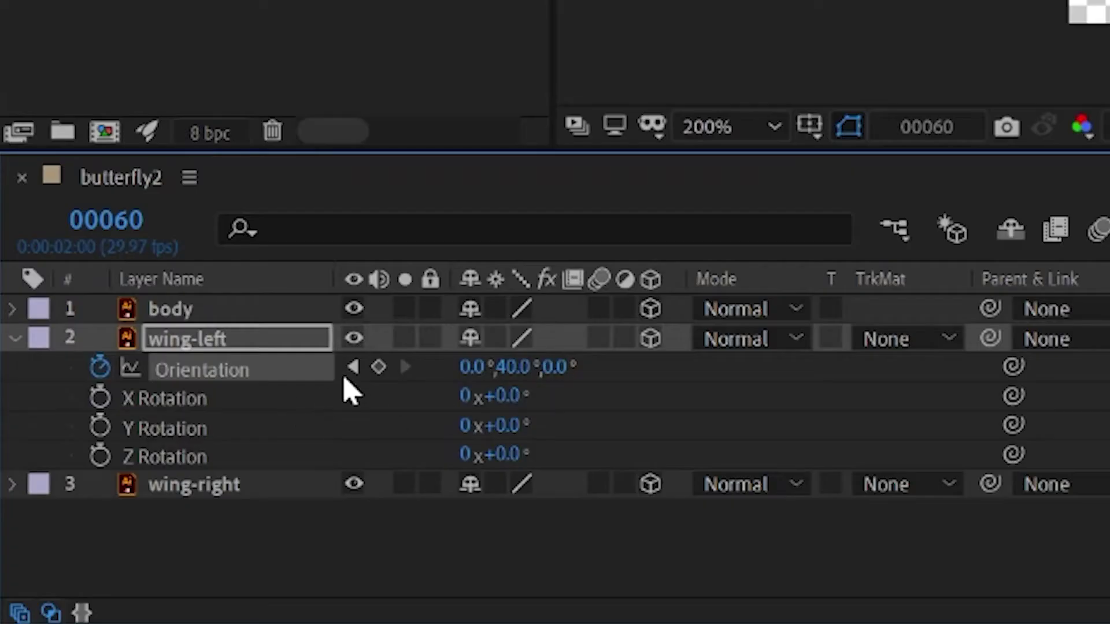
pyautogui.click(380, 370)
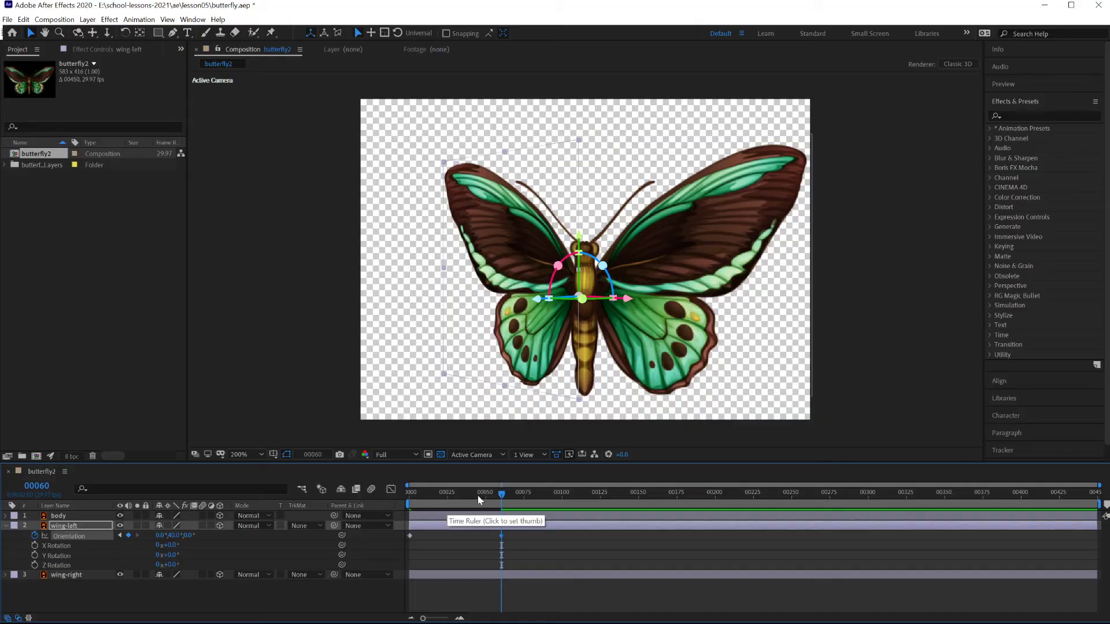
# Preview the wing-left motion between its keyframes at frames 0 and 60
pyautogui.moveTo(501, 495)
pyautogui.mouseDown()
pyautogui.moveTo(405, 500)
pyautogui.moveTo(498, 498)
pyautogui.moveTo(487, 496)
pyautogui.mouseUp()
pyautogui.press('space')
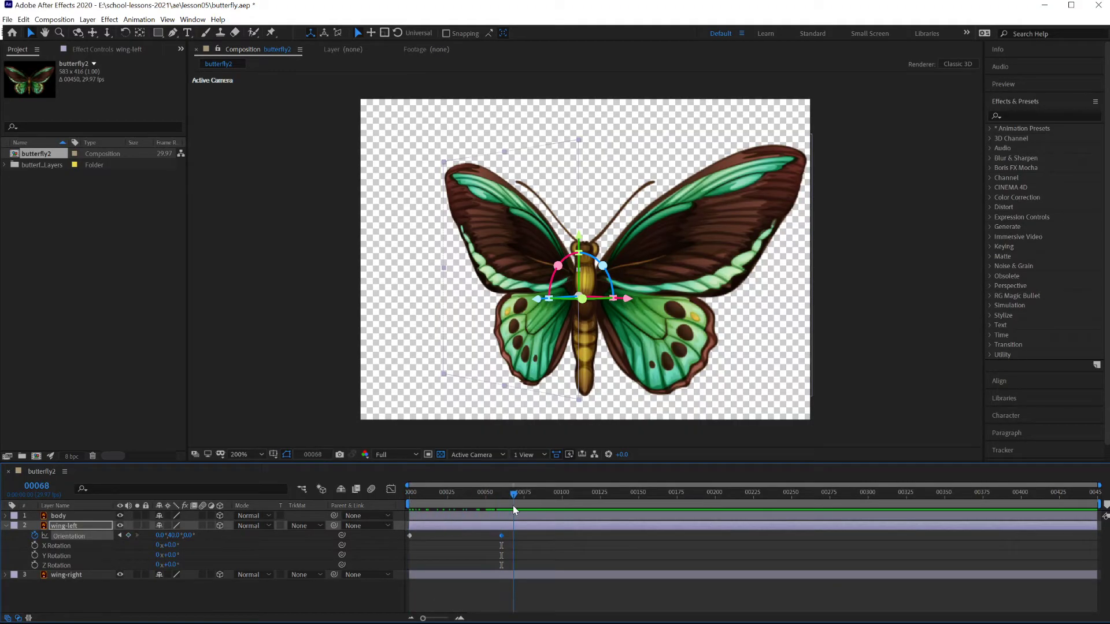
pyautogui.press('space')
pyautogui.press('space')
# Keyframe wing-left's opposite flap position at frame 30 by rotating it around Y to an orientation of 320°
pyautogui.click(36, 486)
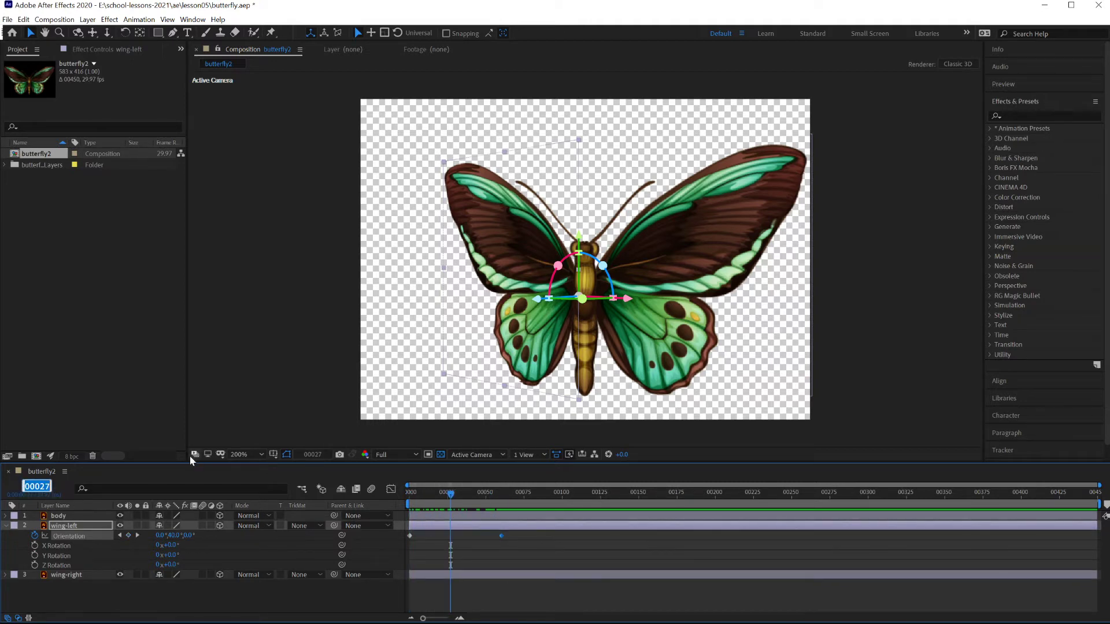
pyautogui.write('30')
pyautogui.press('Return')
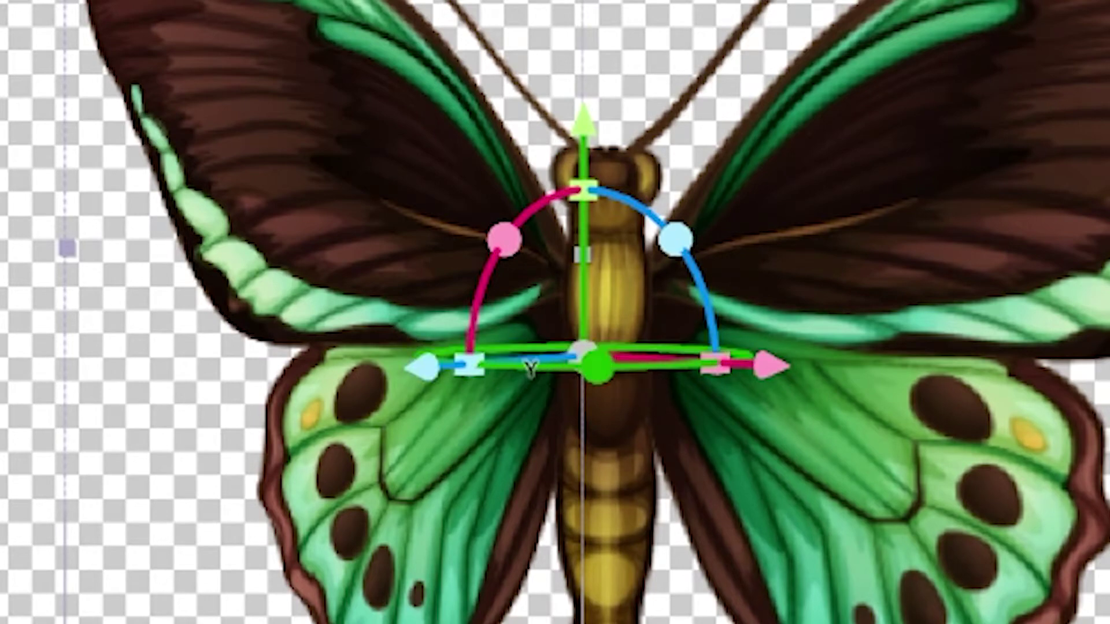
pyautogui.moveTo(531, 368); pyautogui.dragTo(585, 354)
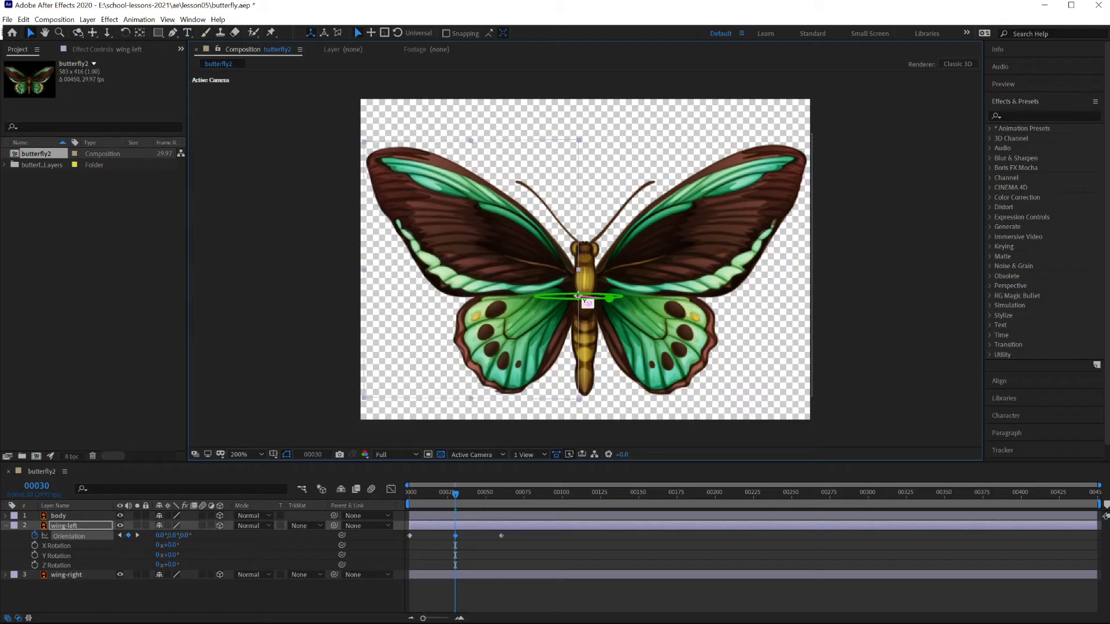
pyautogui.moveTo(584, 300)
pyautogui.mouseDown()
pyautogui.moveTo(604, 301)
pyautogui.moveTo(588, 311)
pyautogui.mouseUp()
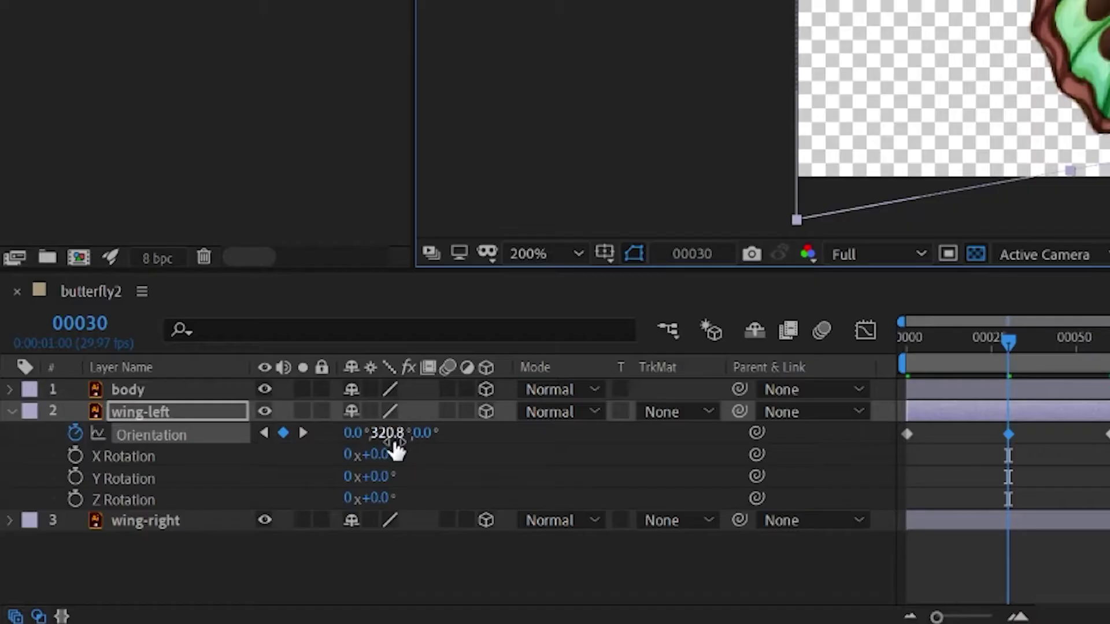
pyautogui.click(173, 536)
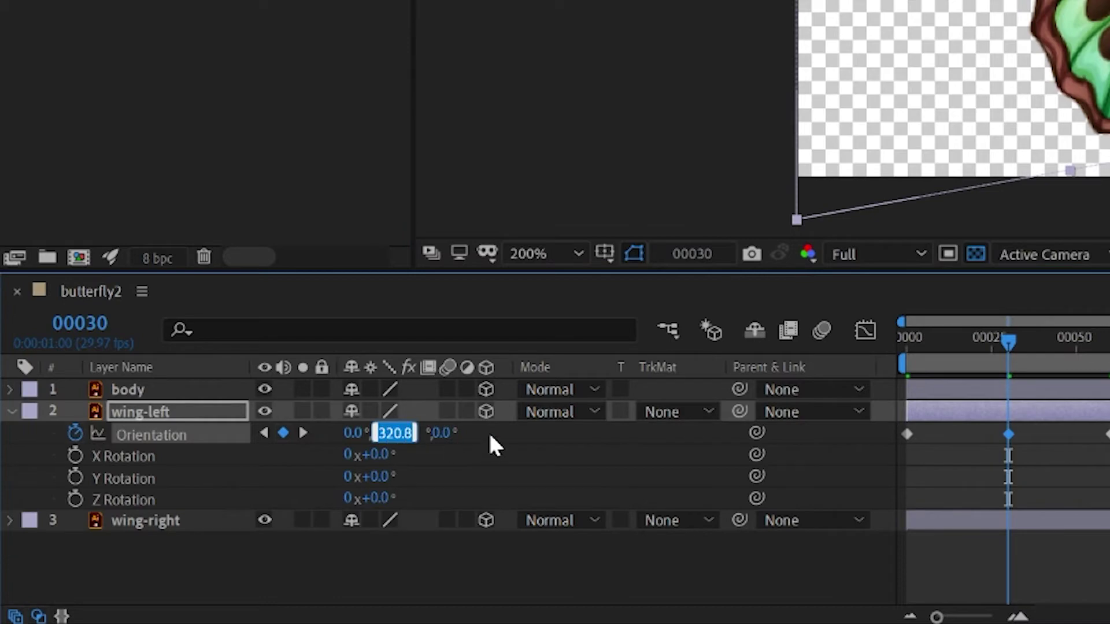
pyautogui.write('320')
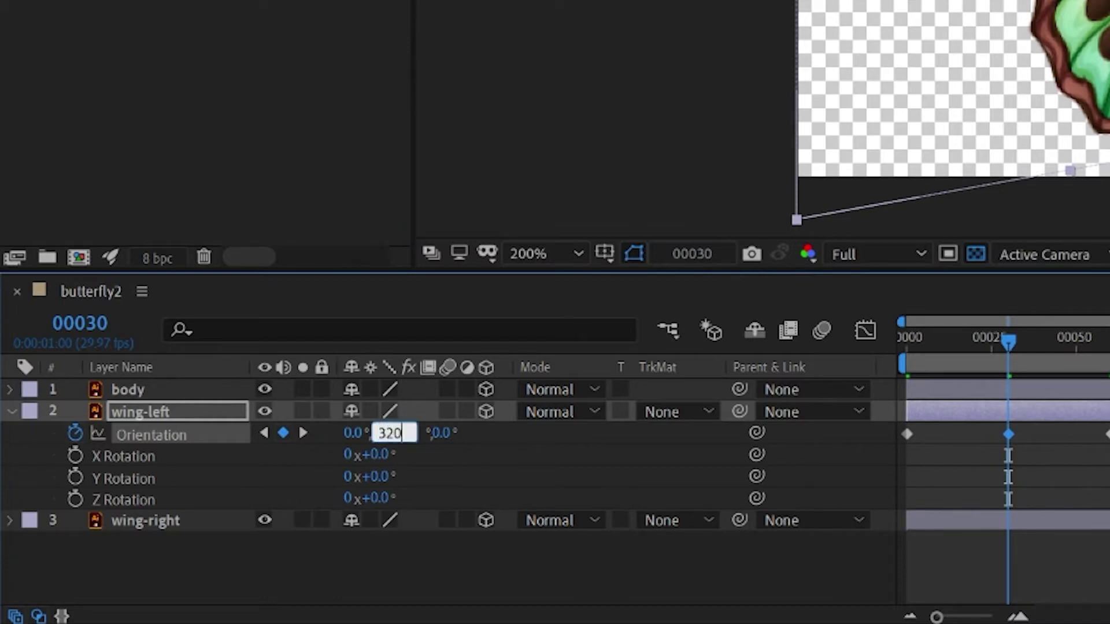
pyautogui.press('Return')
# Play the wing-left flap from frame 0 to review the full stroke, then return to the start
pyautogui.moveTo(456, 493); pyautogui.dragTo(386, 493)
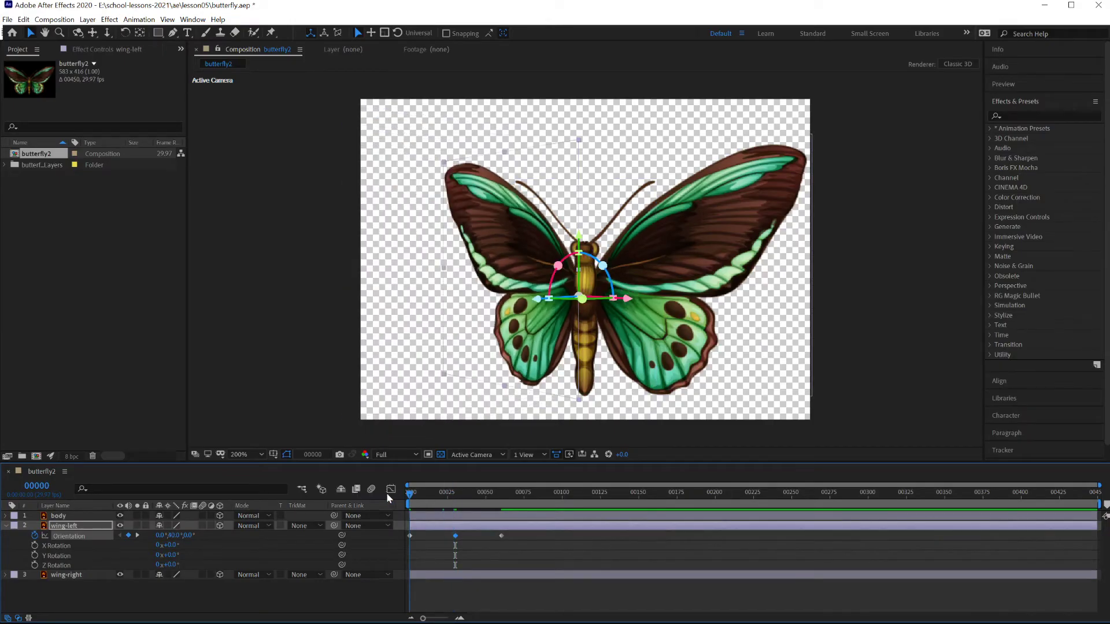
pyautogui.press('space')
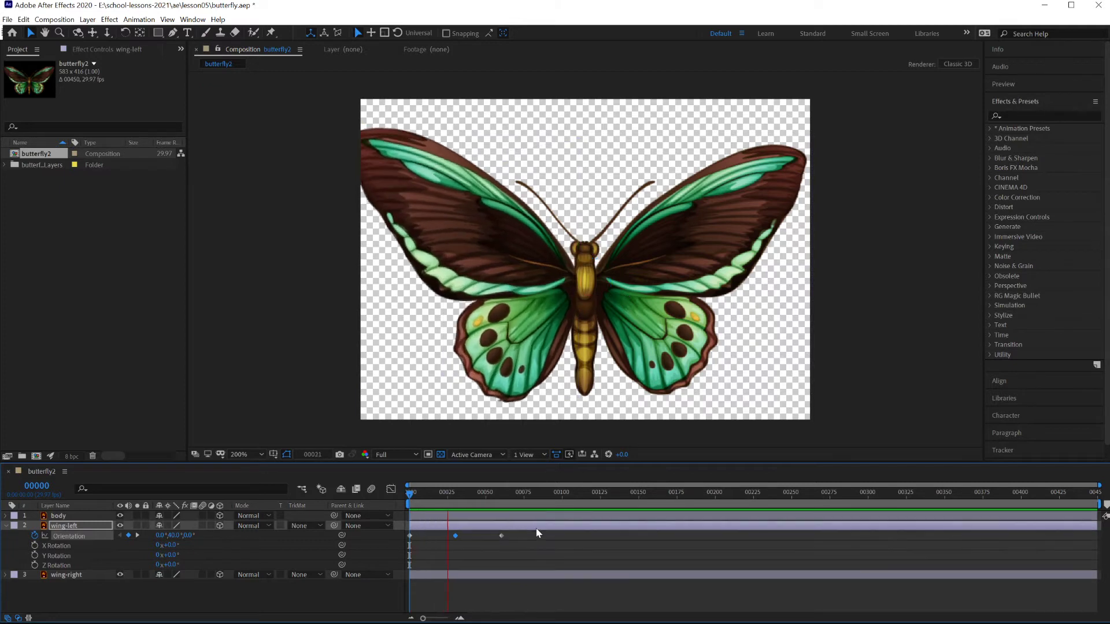
pyautogui.press('space')
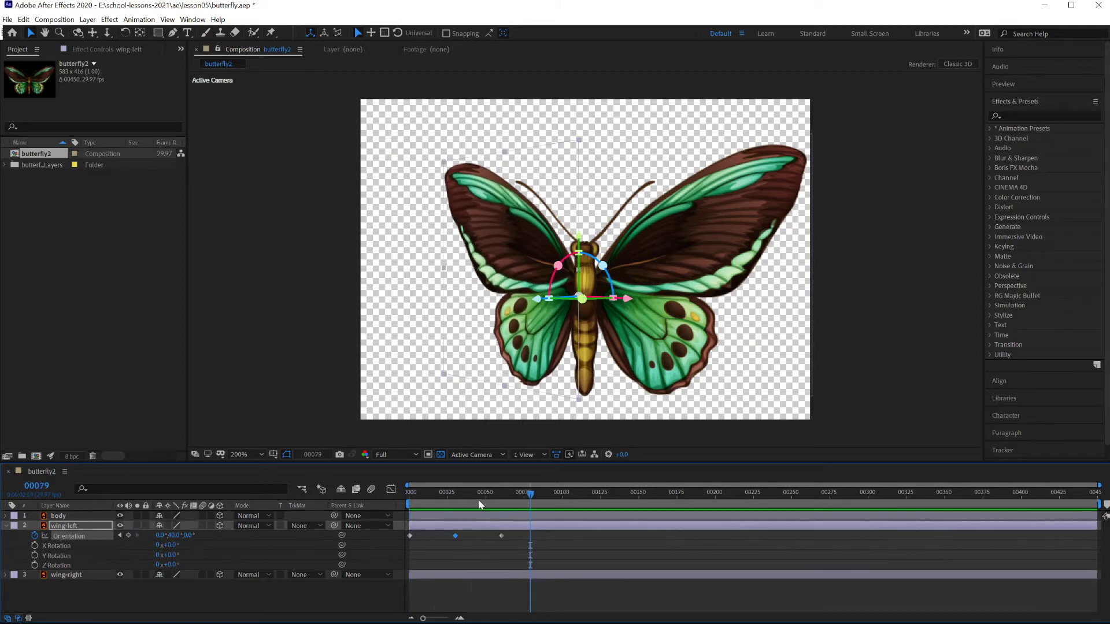
pyautogui.press('space')
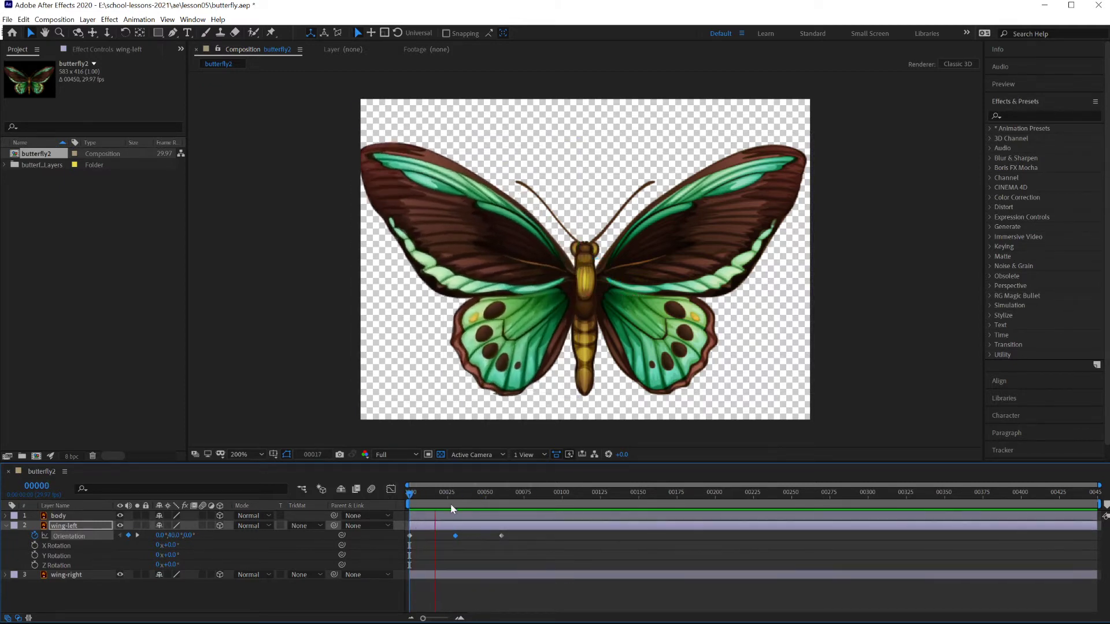
pyautogui.press('space')
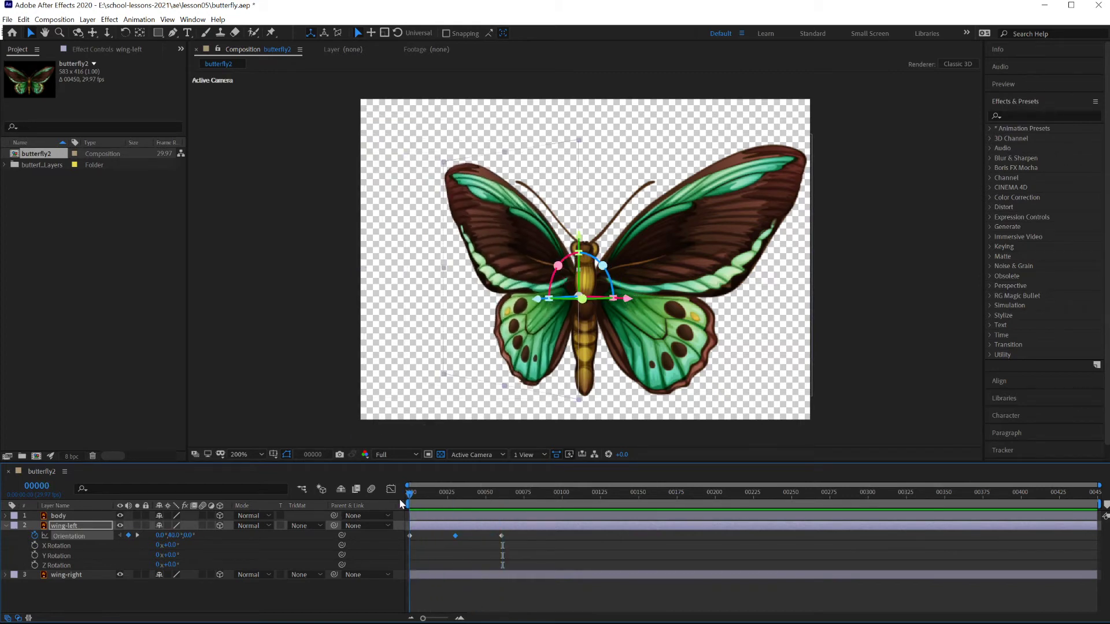
pyautogui.click(409, 536)
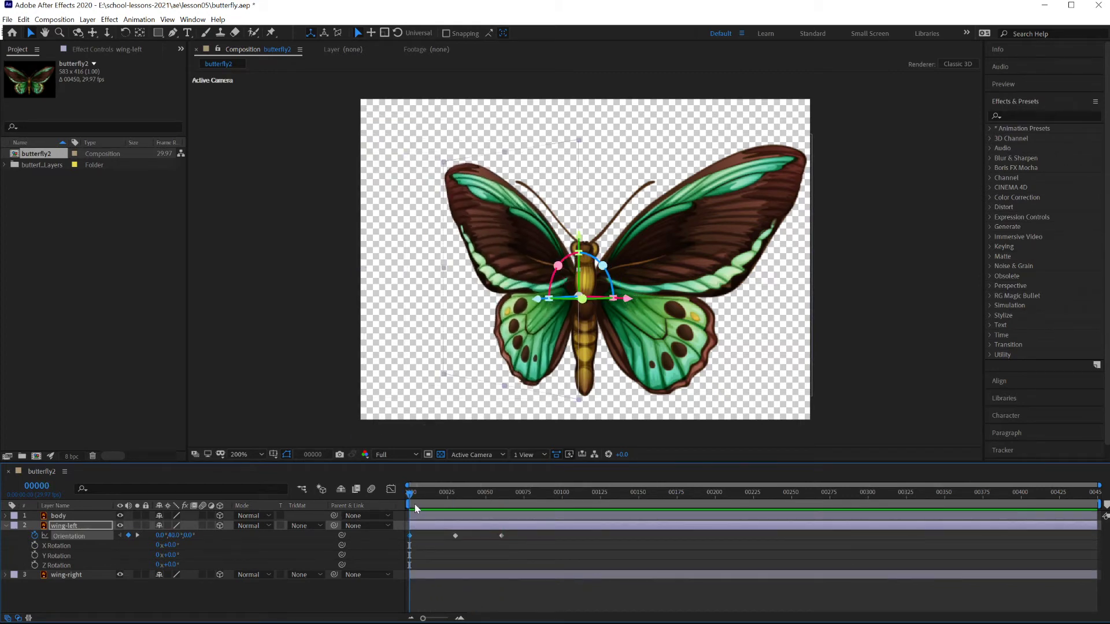
pyautogui.moveTo(411, 495); pyautogui.dragTo(397, 515)
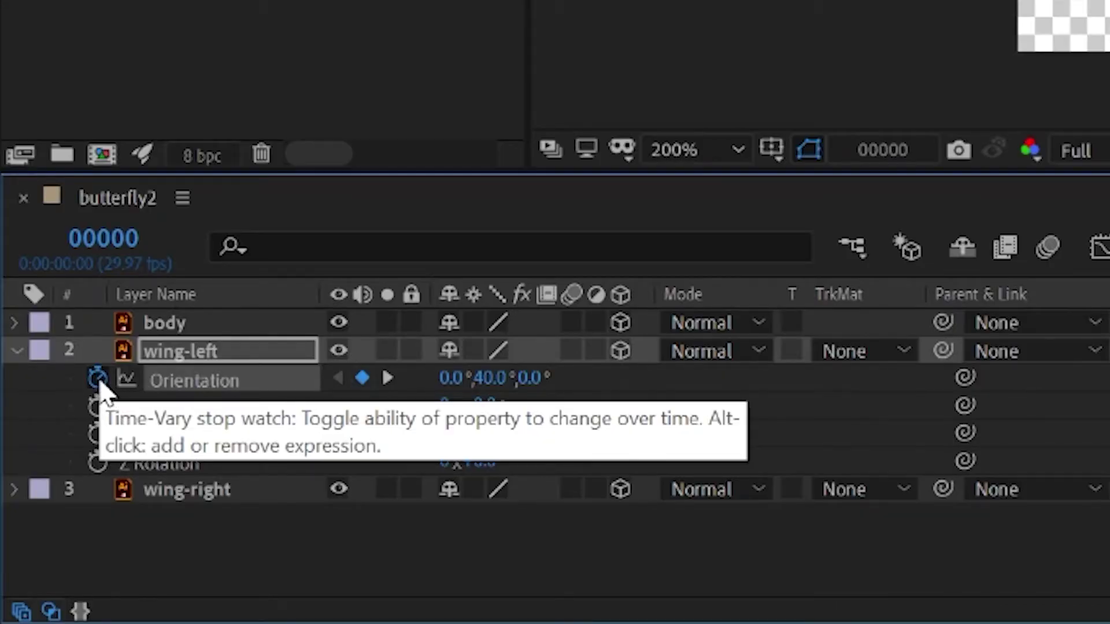
# Add the expression loopOut("cycle") to wing-left's Orientation so the flap repeats
pyautogui.keyDown('alt'); pyautogui.click(97, 379); pyautogui.keyUp('alt')
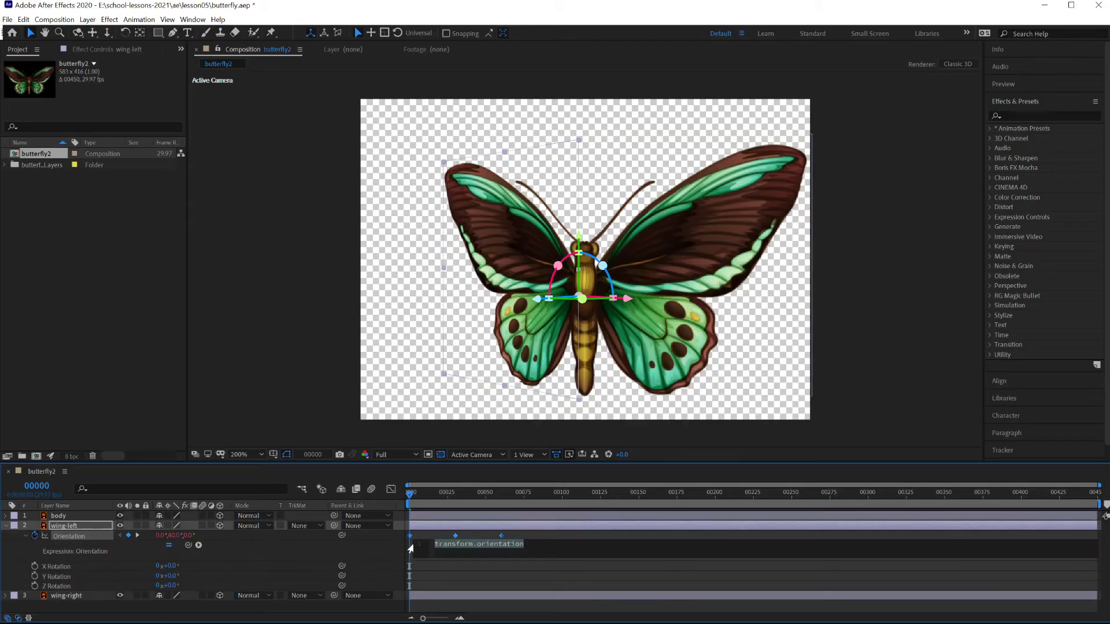
pyautogui.write('loo')
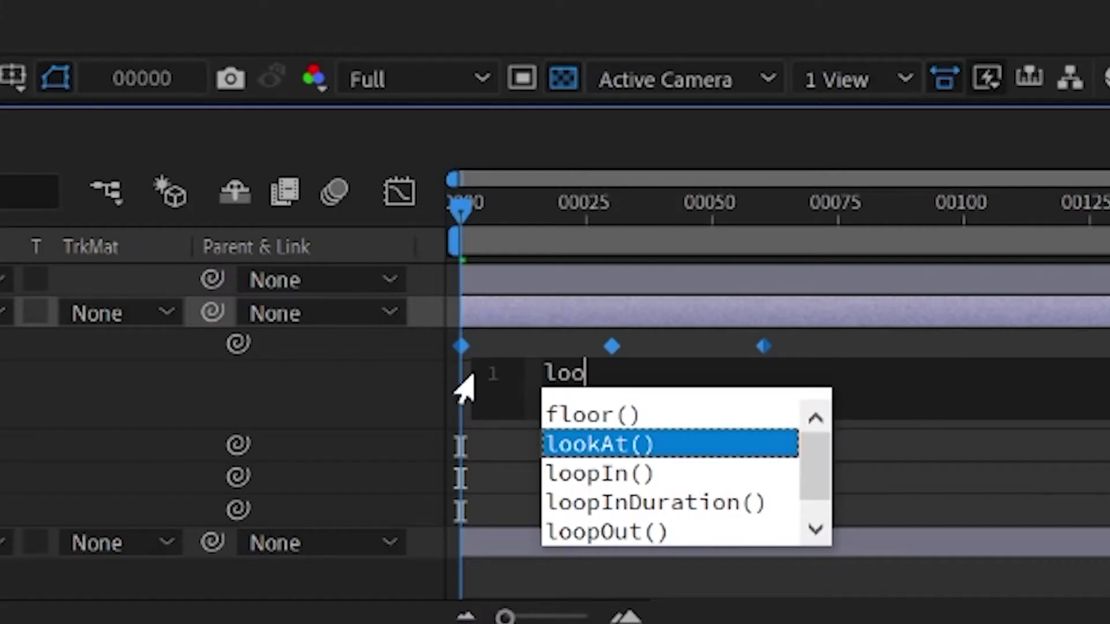
pyautogui.press('Down')
pyautogui.press('Down')
pyautogui.press('Down')
pyautogui.press('Return')
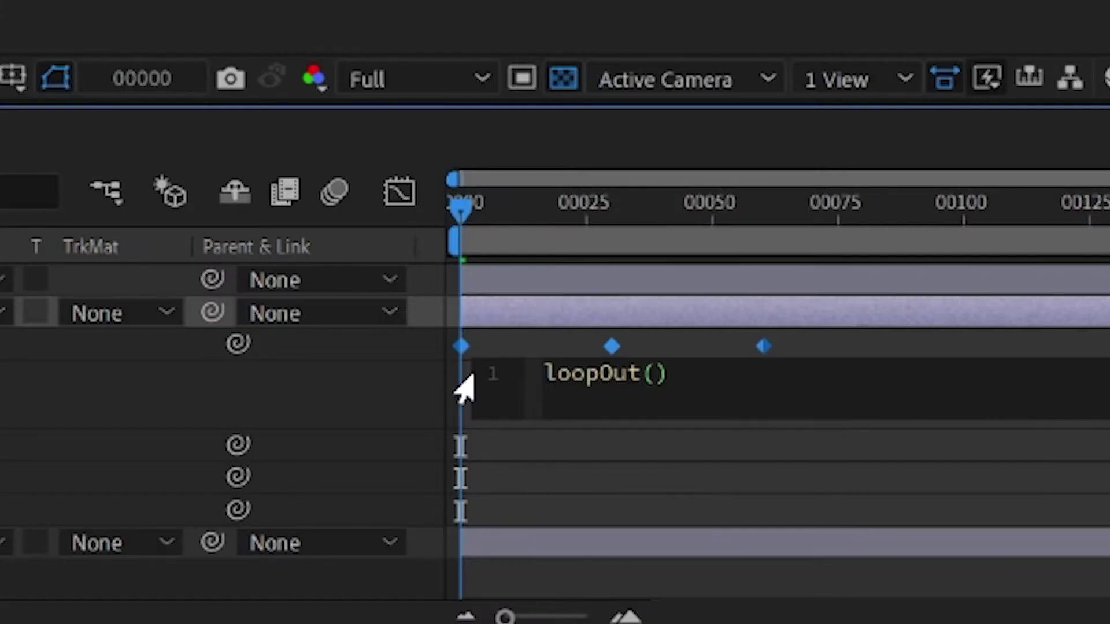
pyautogui.write('"cyc')
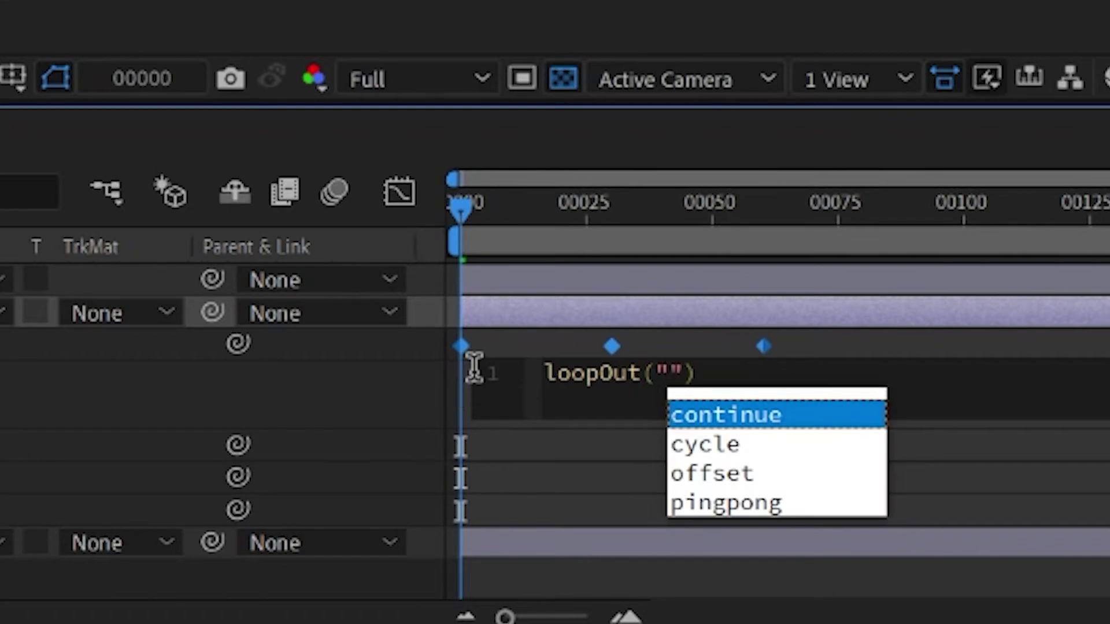
pyautogui.write('le')
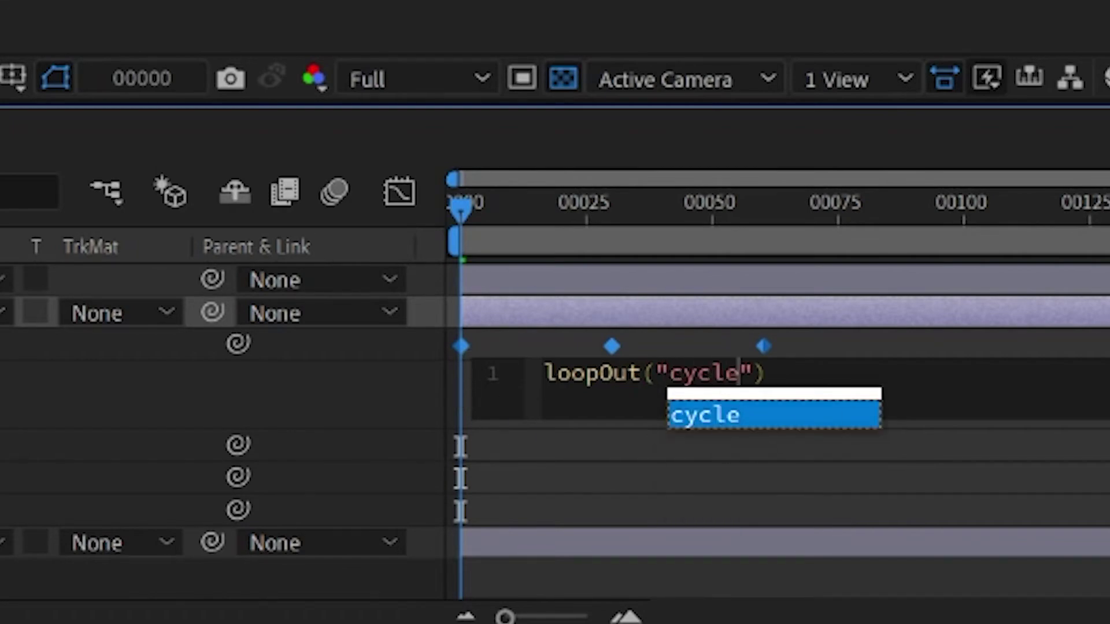
pyautogui.press('Return')
pyautogui.click(369, 243)
# Preview the looping wing-left flap and return to frame 0
pyautogui.press('space')
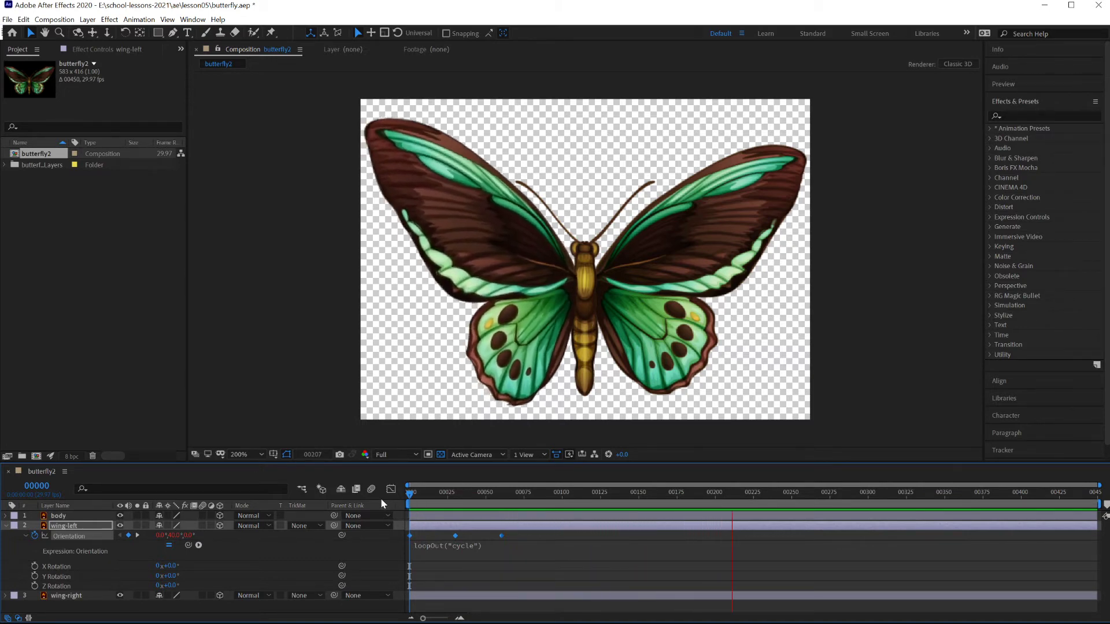
pyautogui.press('space')
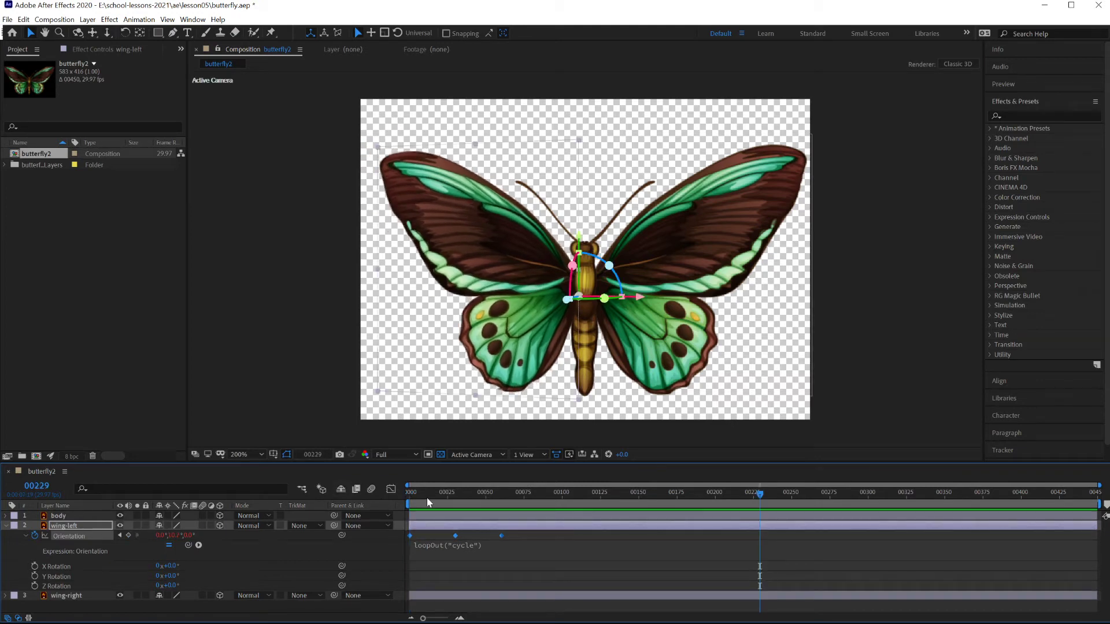
pyautogui.moveTo(427, 498); pyautogui.dragTo(395, 495)
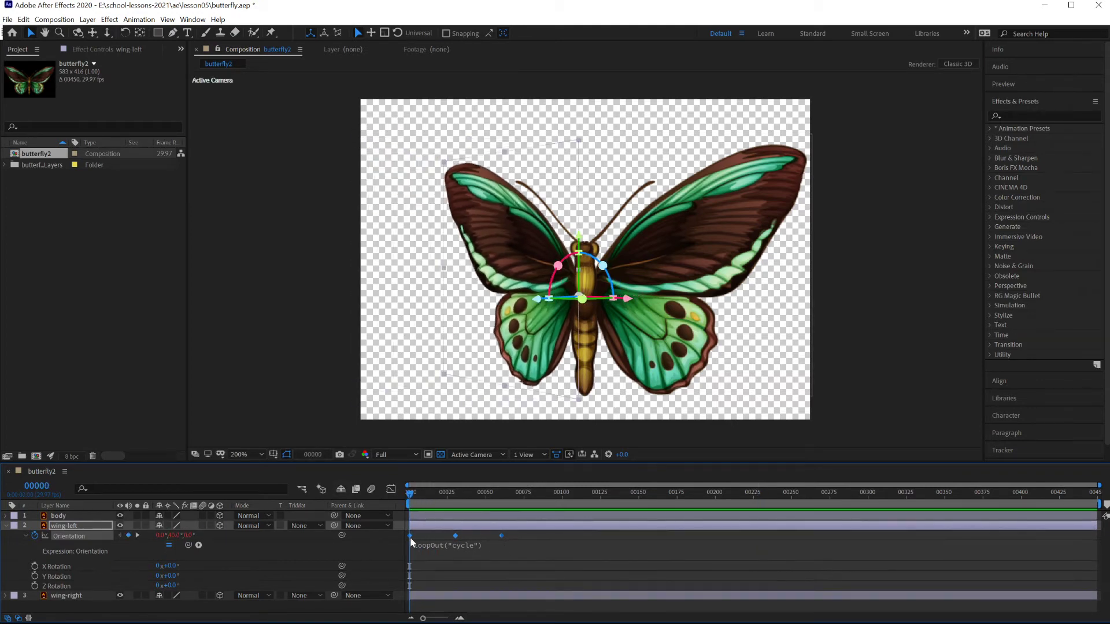
# Apply Easy Ease to all three wing-left Orientation keyframes and preview the smoothed flap
pyautogui.click(528, 538)
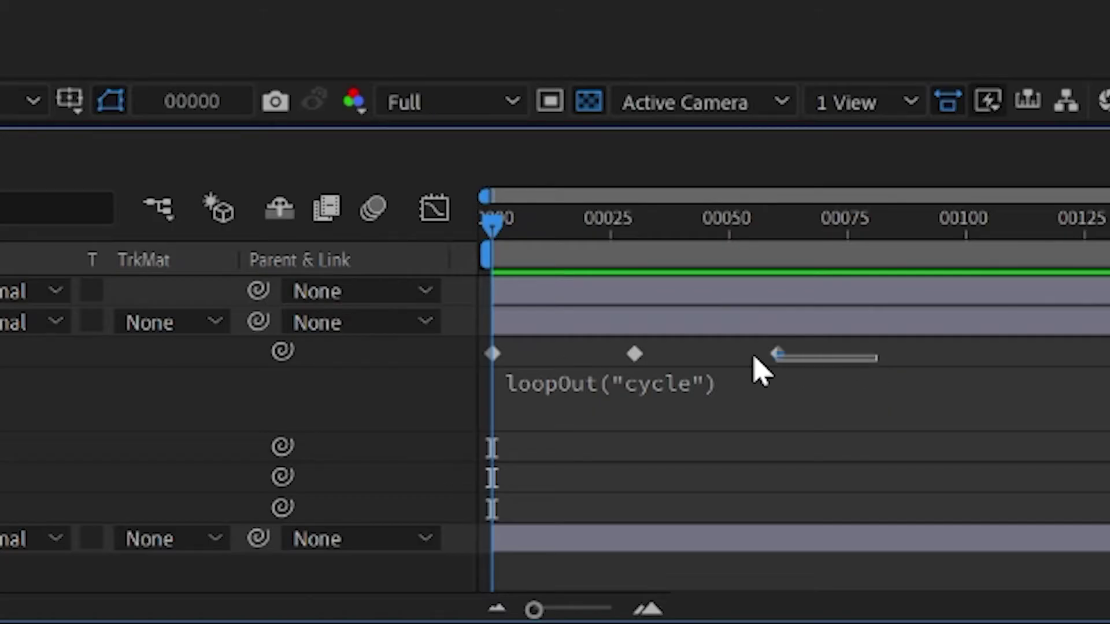
pyautogui.moveTo(878, 349); pyautogui.dragTo(457, 352)
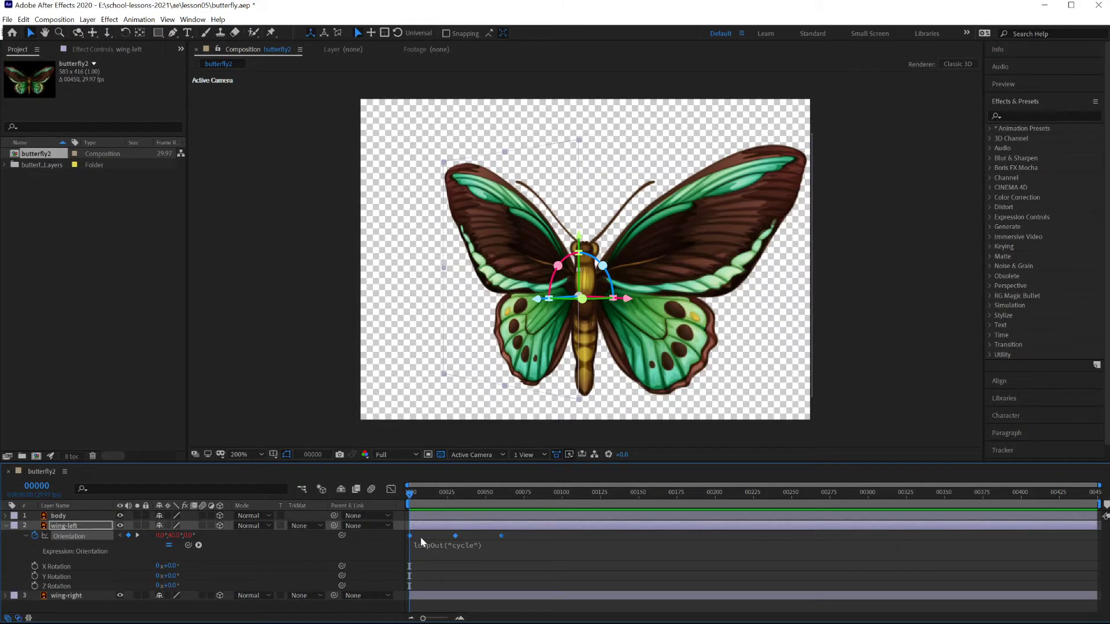
pyautogui.rightClick(501, 537)
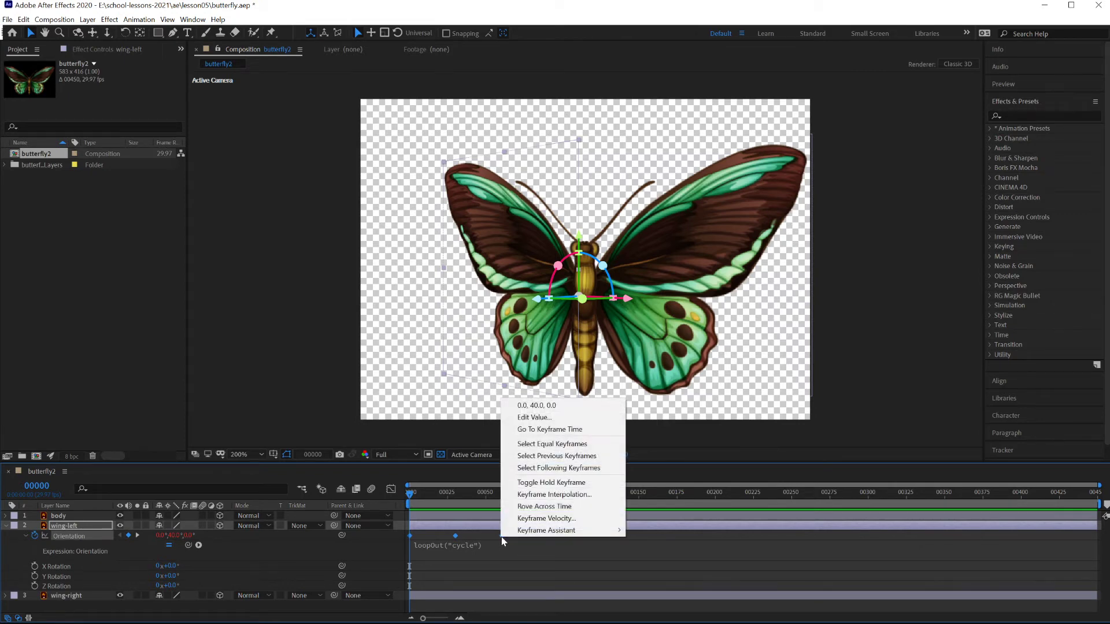
pyautogui.moveTo(543, 532)
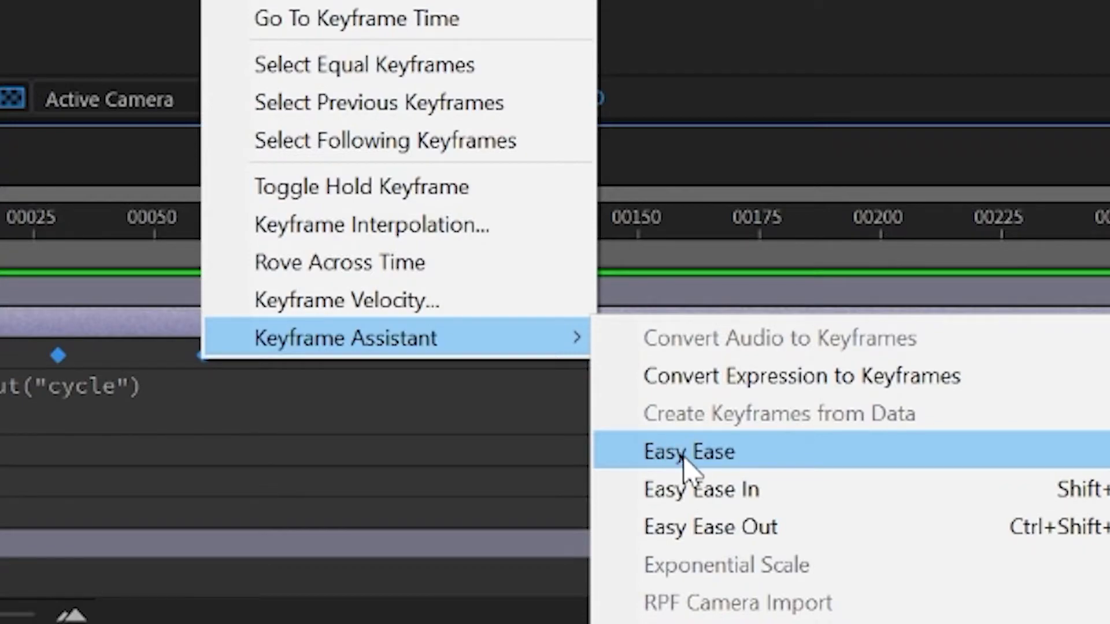
pyautogui.click(683, 457)
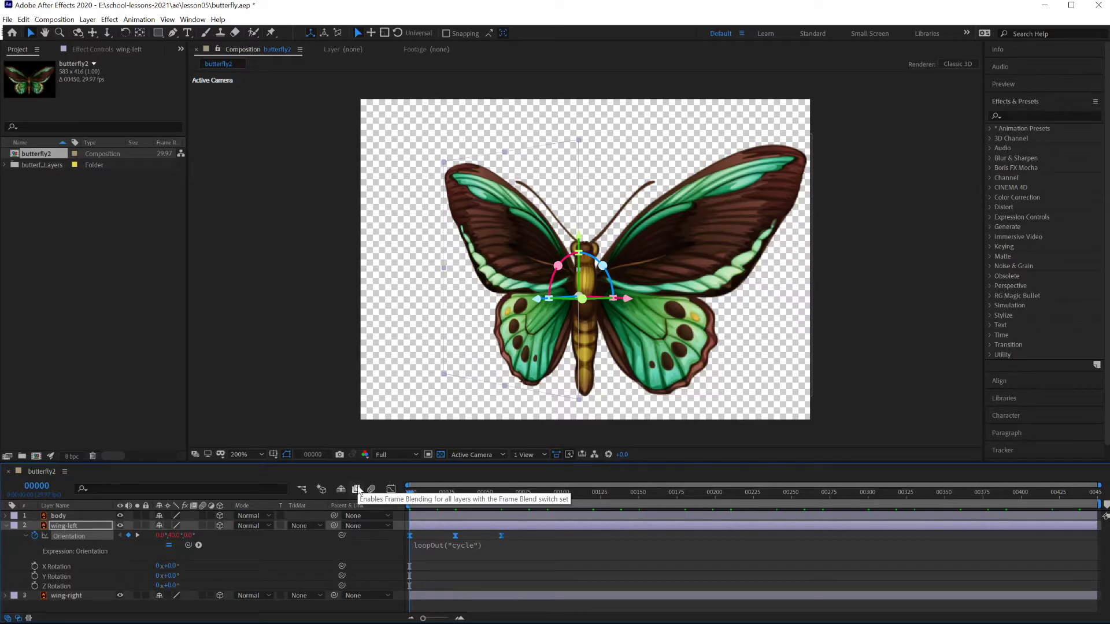
pyautogui.press('space')
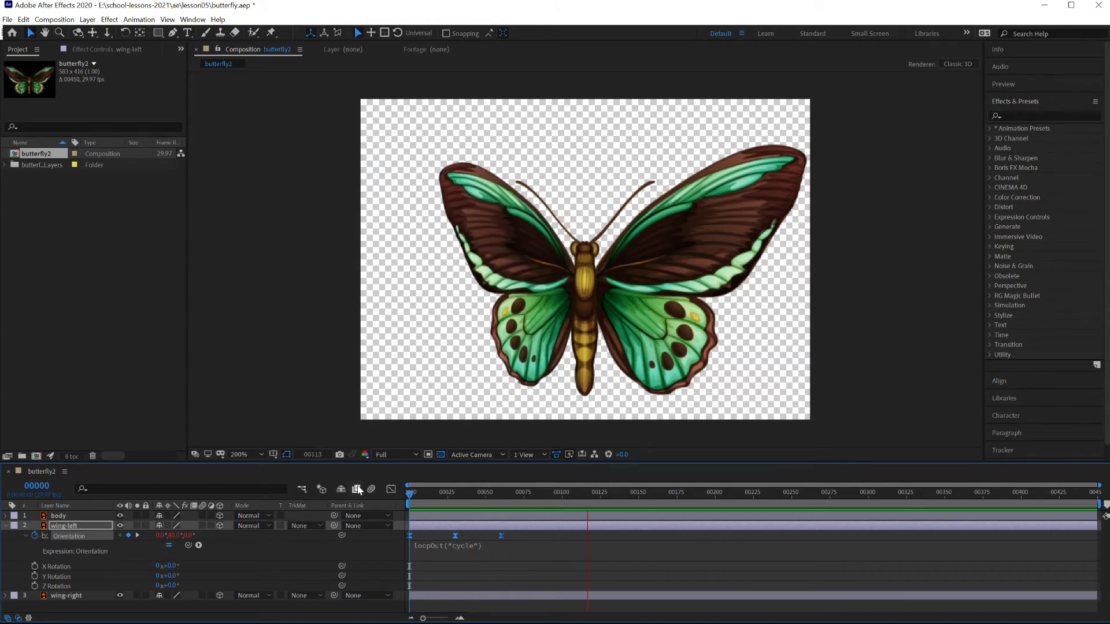
pyautogui.press('space')
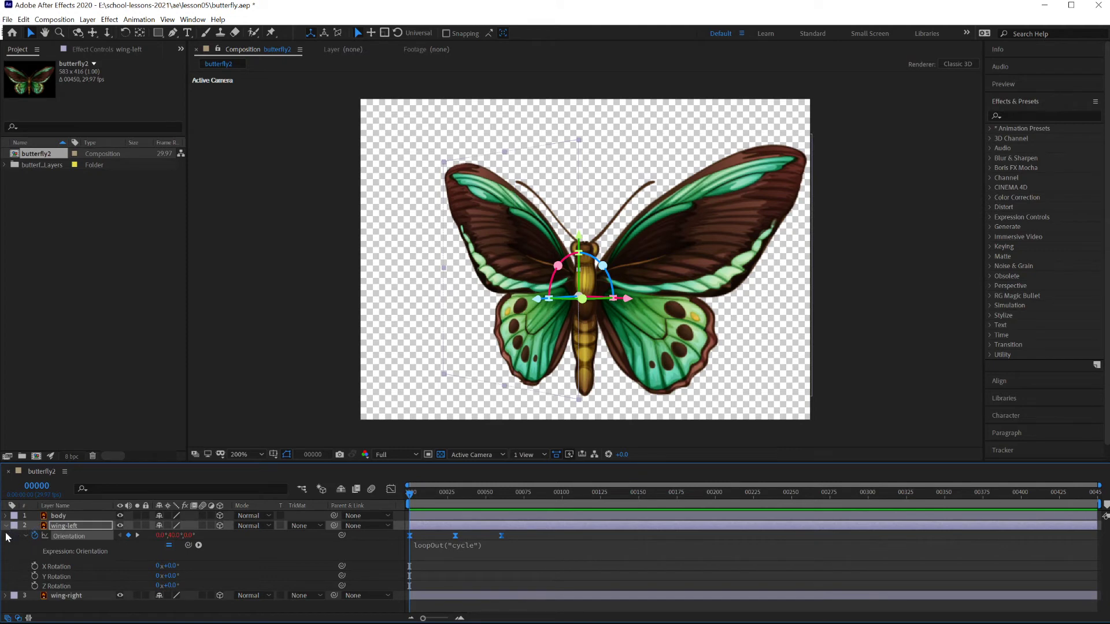
# Reveal the rotation properties of wing-right and set its Y orientation to 320° at frame 0
pyautogui.click(5, 597)
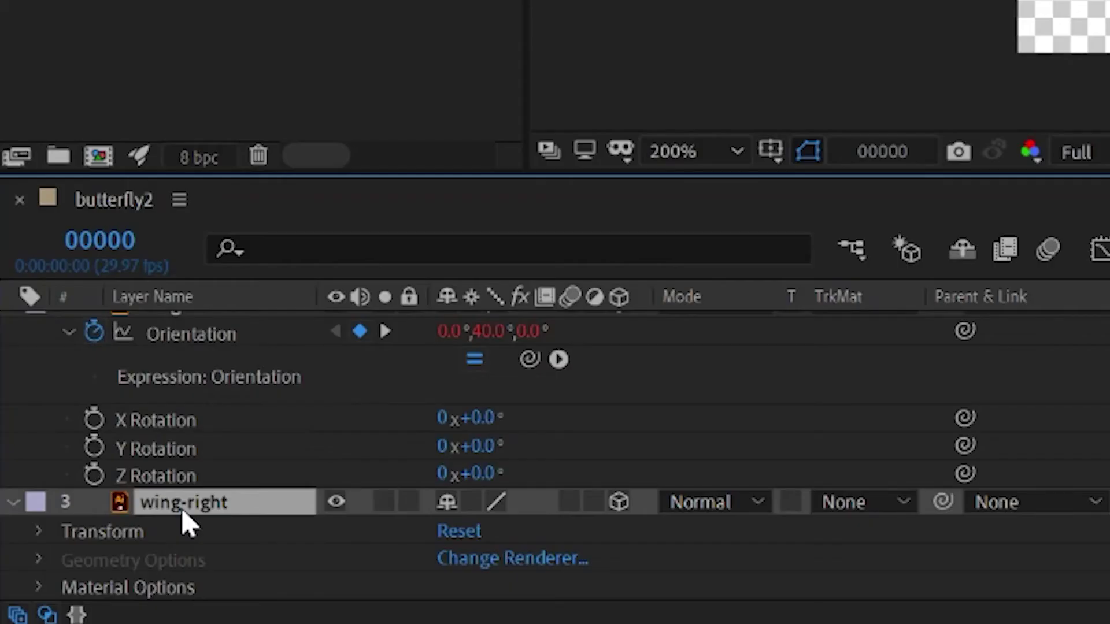
pyautogui.press('r')
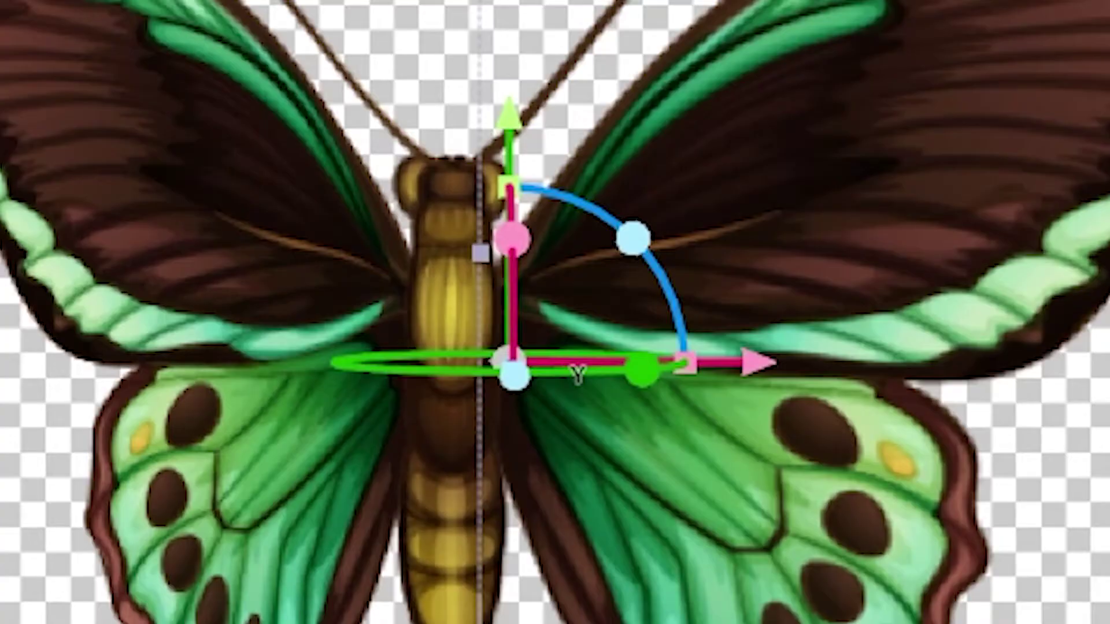
pyautogui.moveTo(614, 294); pyautogui.dragTo(599, 292)
pyautogui.moveTo(508, 360); pyautogui.dragTo(509, 355)
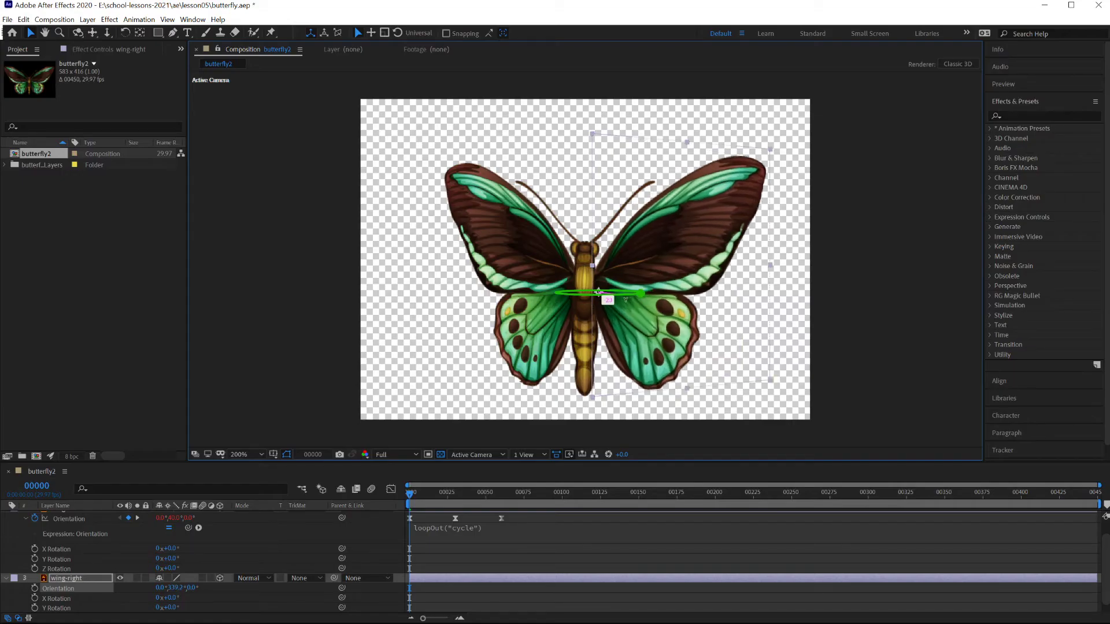
pyautogui.moveTo(624, 298); pyautogui.dragTo(636, 300)
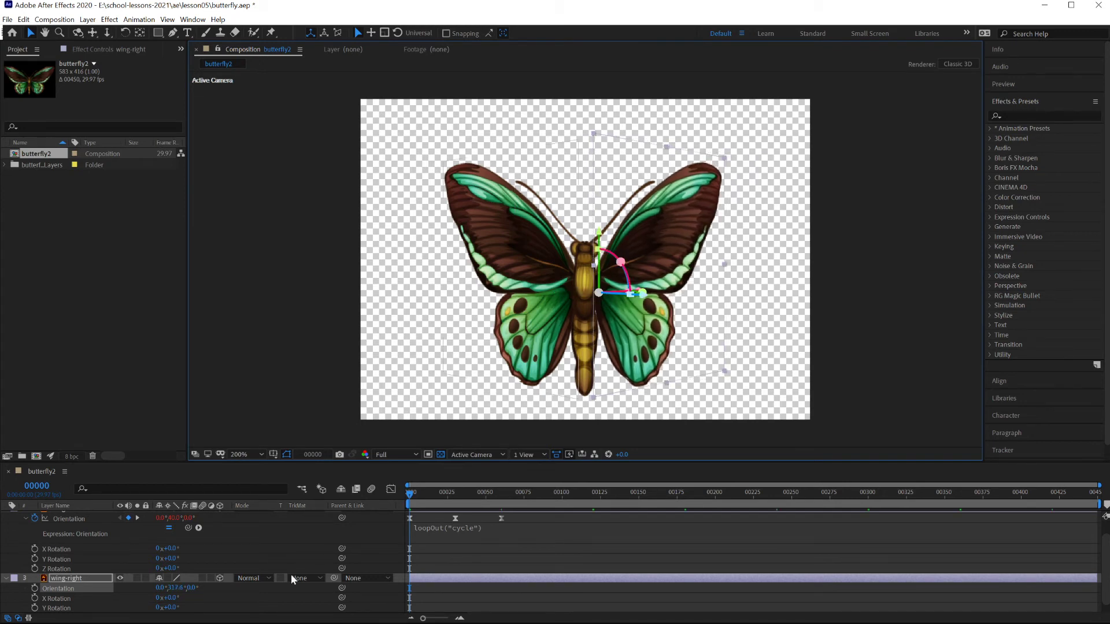
pyautogui.click(179, 587)
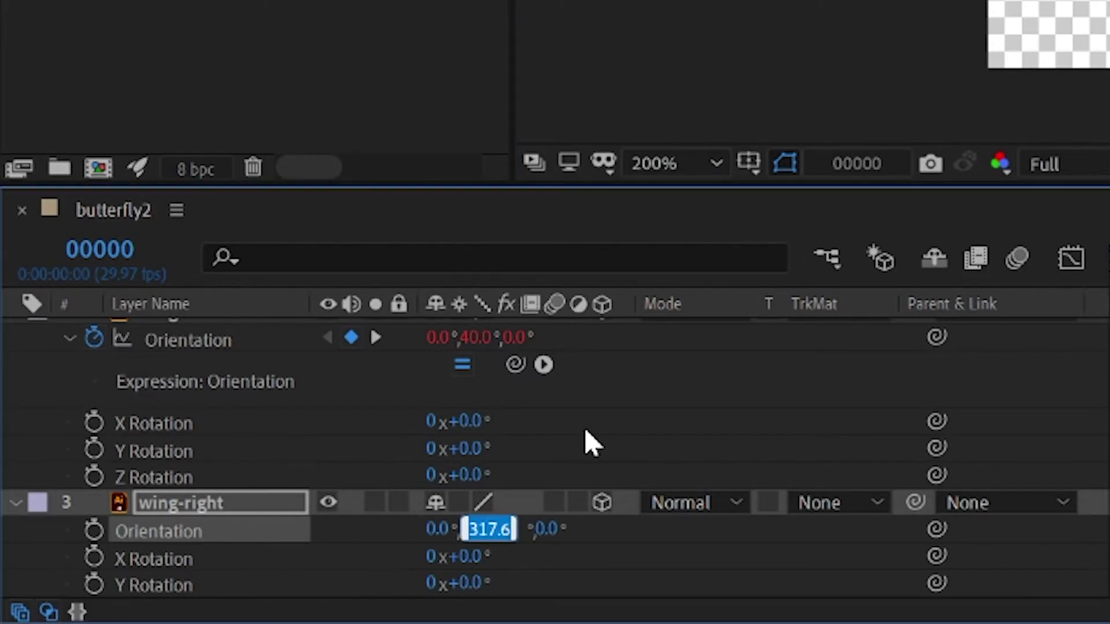
pyautogui.write('3')
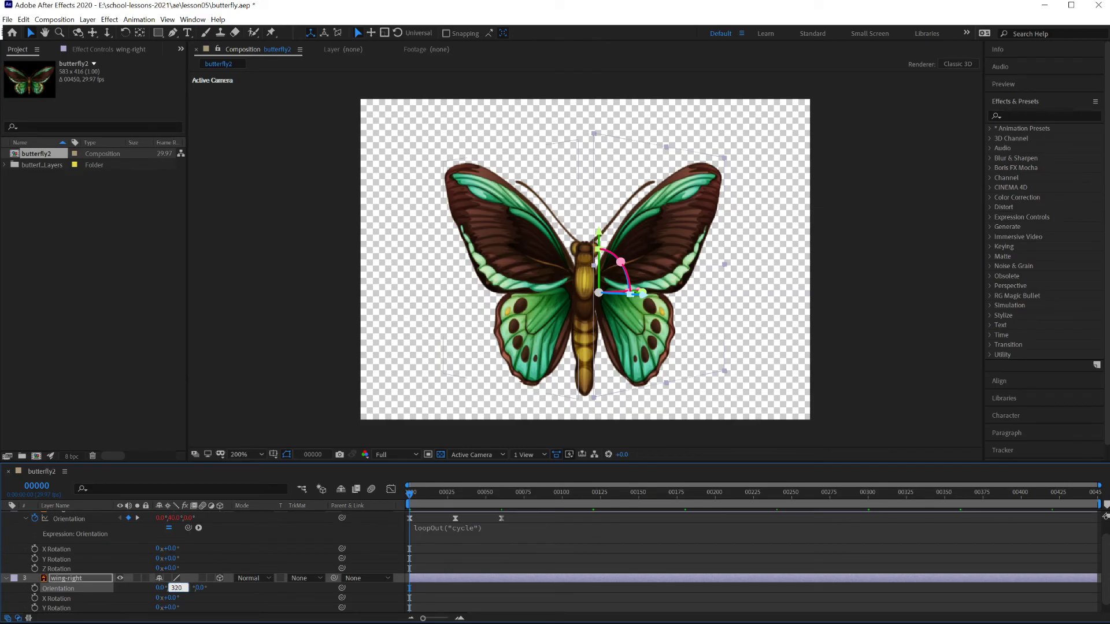
pyautogui.write('20')
pyautogui.press('Return')
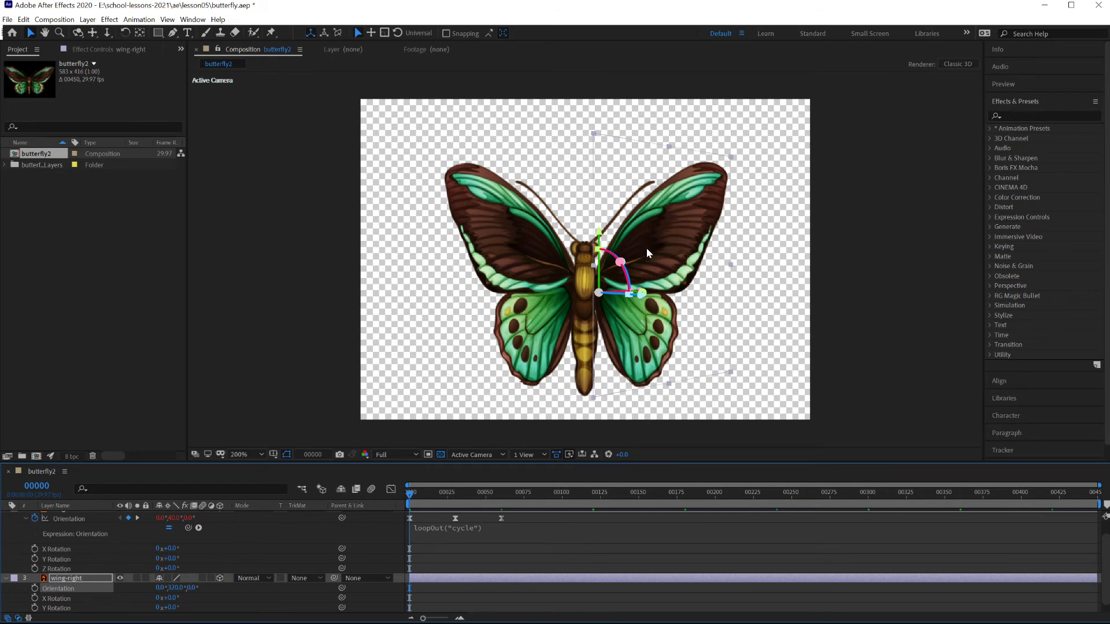
# Keyframe wing-right's Orientation at frame 0 and add a keyframe with the same value at frame 60
pyautogui.click(34, 589)
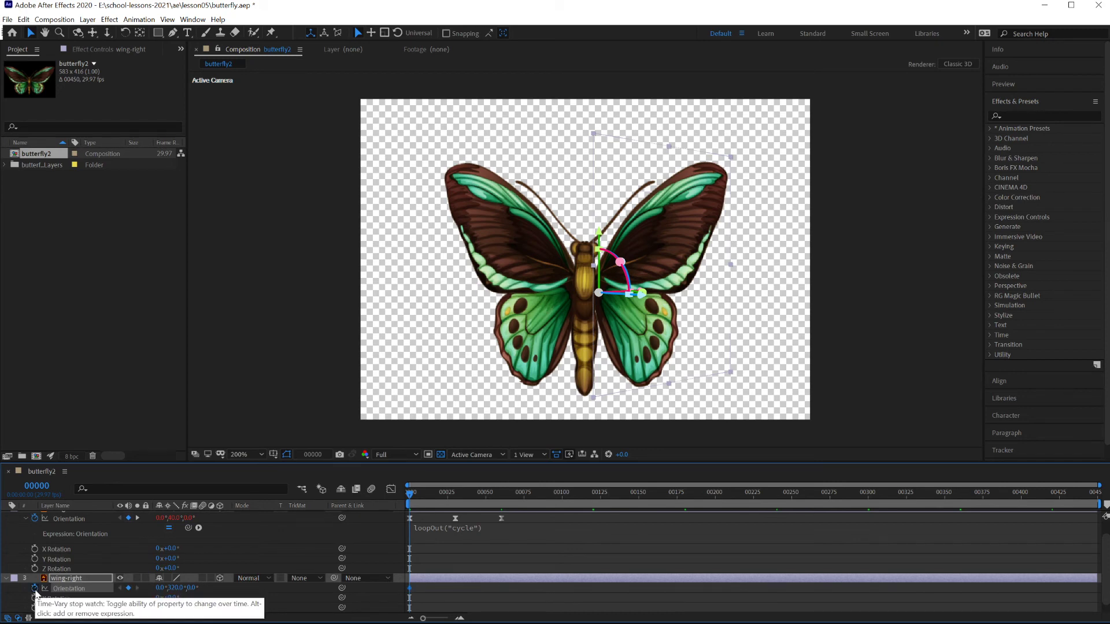
pyautogui.click(44, 485)
pyautogui.write('60')
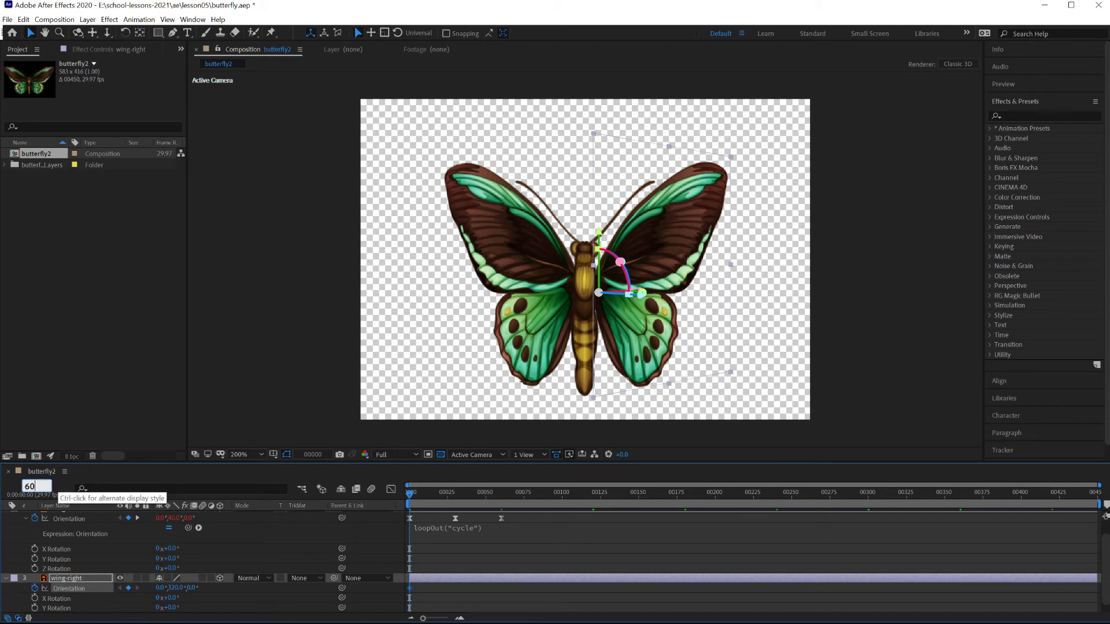
pyautogui.press('Return')
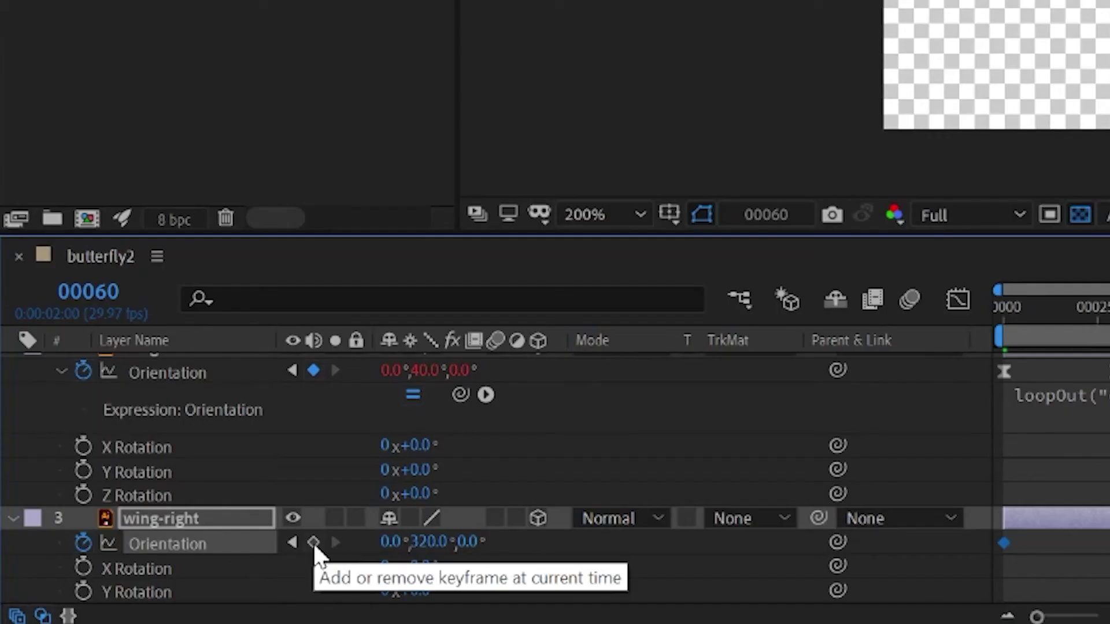
pyautogui.click(129, 589)
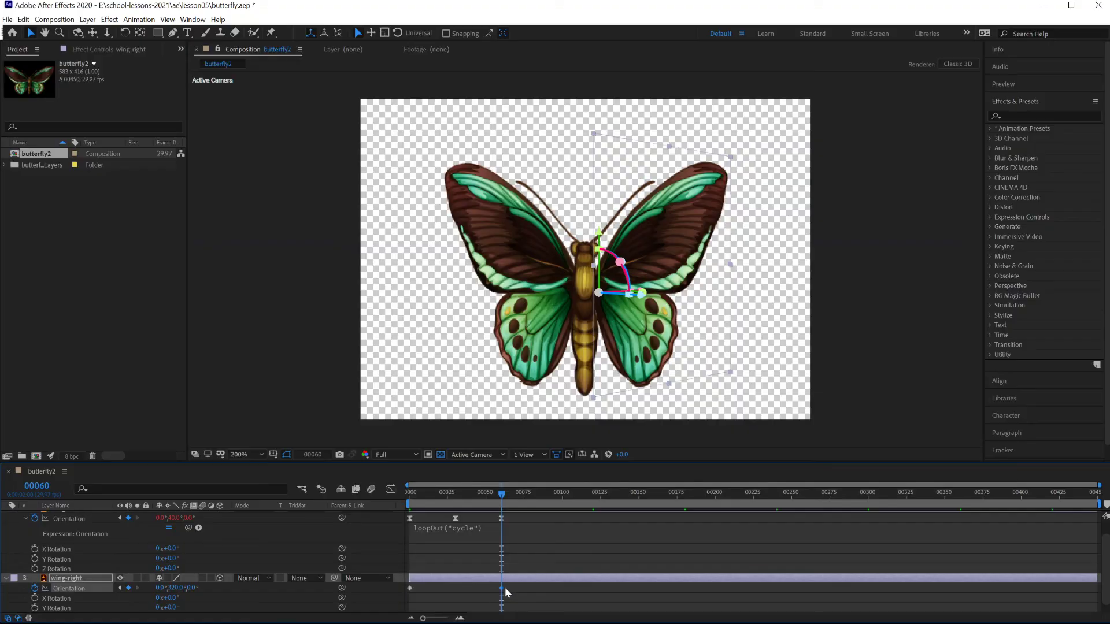
# At frame 30, swing wing-right open around its Y axis and set its Y orientation to 40°
pyautogui.click(37, 486)
pyautogui.write('30')
pyautogui.press('Return')
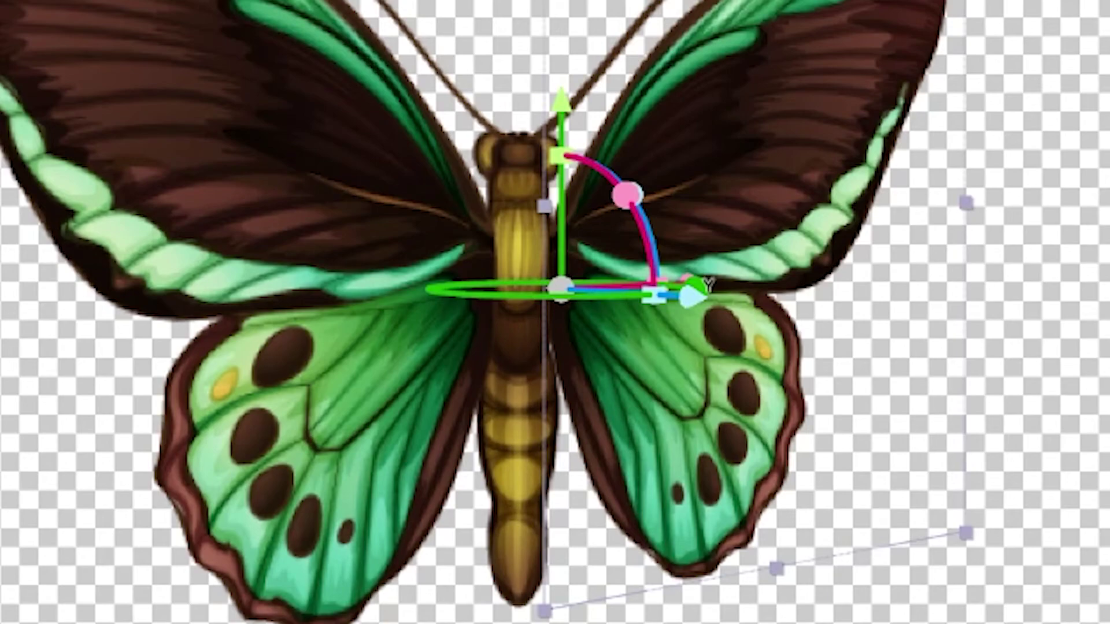
pyautogui.moveTo(697, 284); pyautogui.dragTo(638, 296)
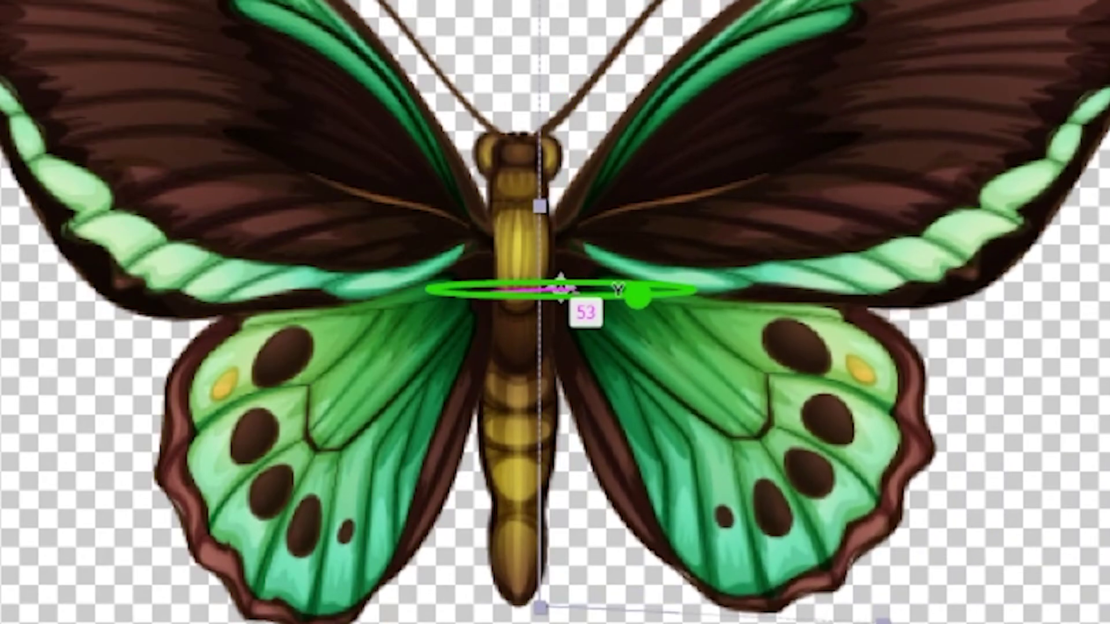
pyautogui.click(178, 588)
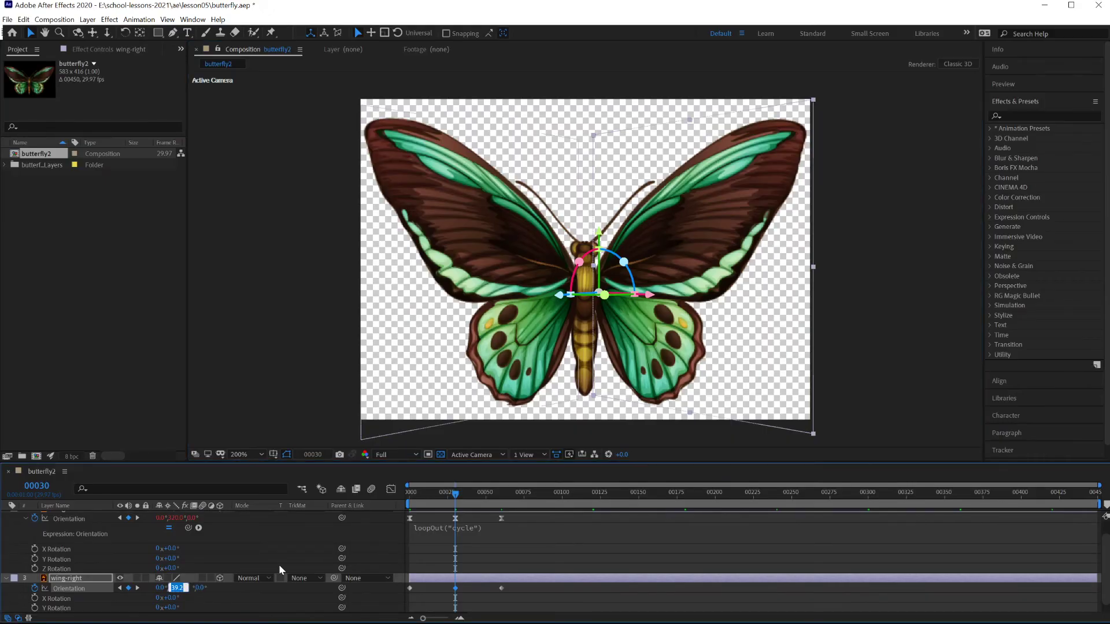
pyautogui.write('40')
pyautogui.press('Return')
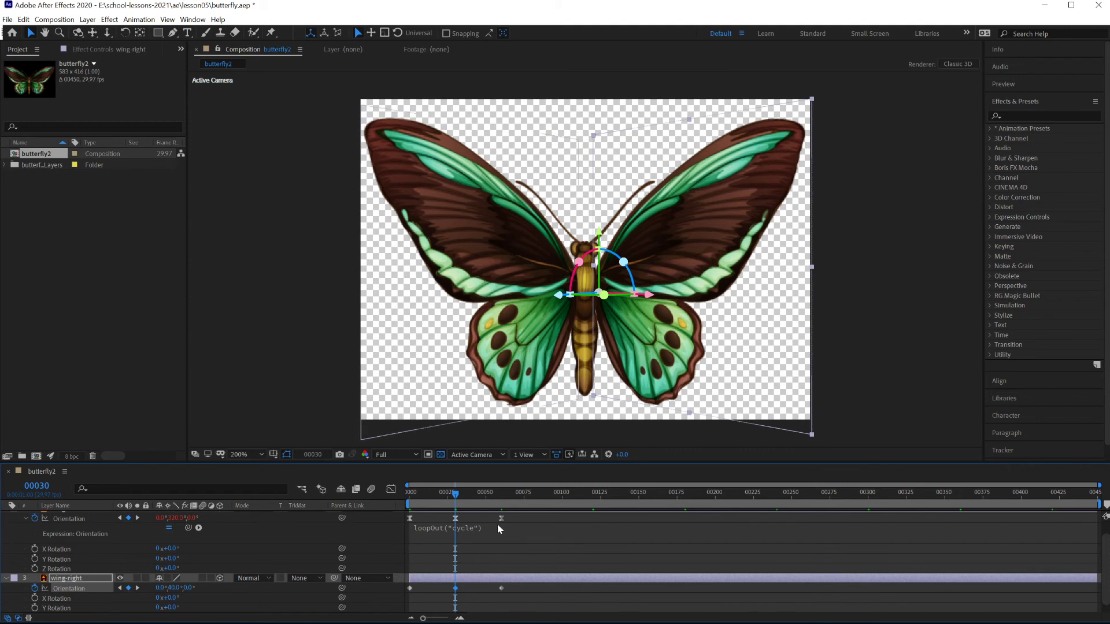
# Return to frame 0 and preview both wings flapping to compare their motion
pyautogui.moveTo(455, 494); pyautogui.dragTo(361, 497)
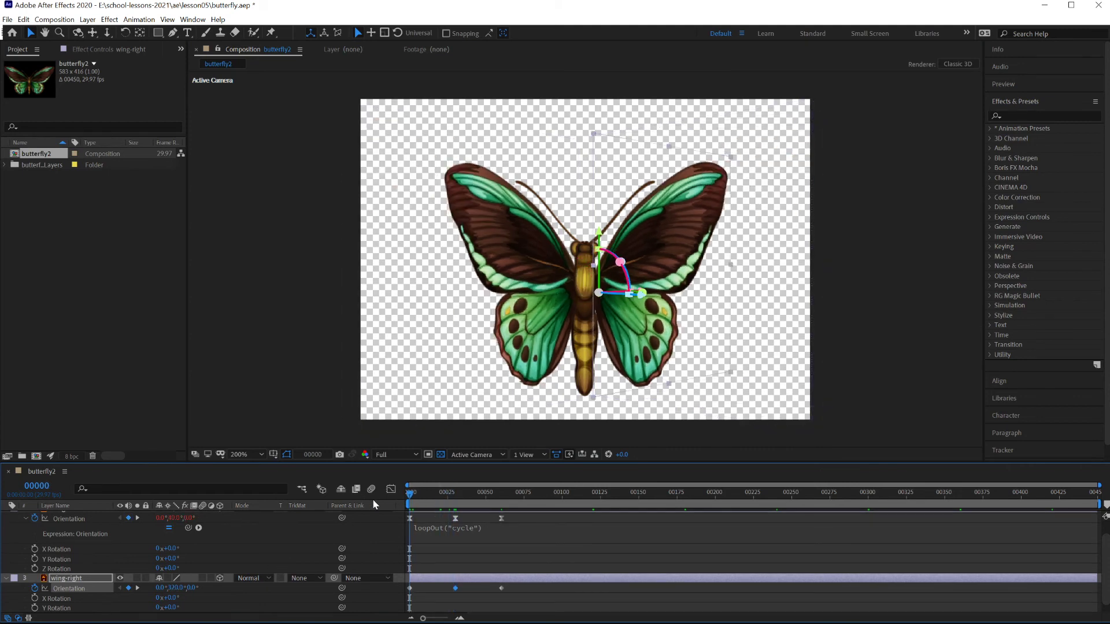
pyautogui.click(372, 499)
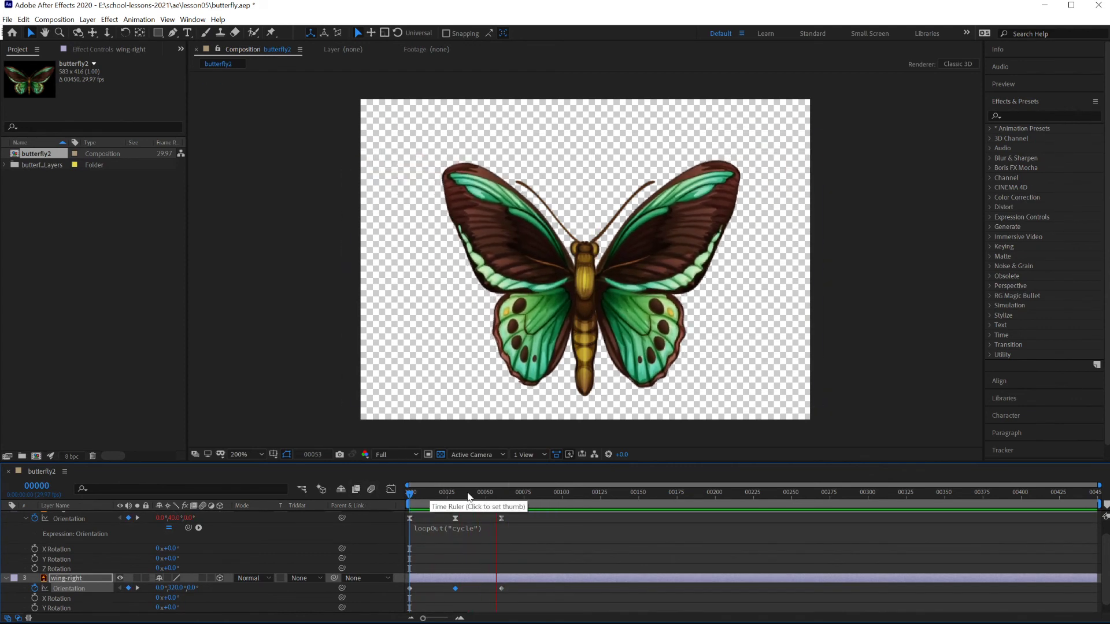
pyautogui.press('space')
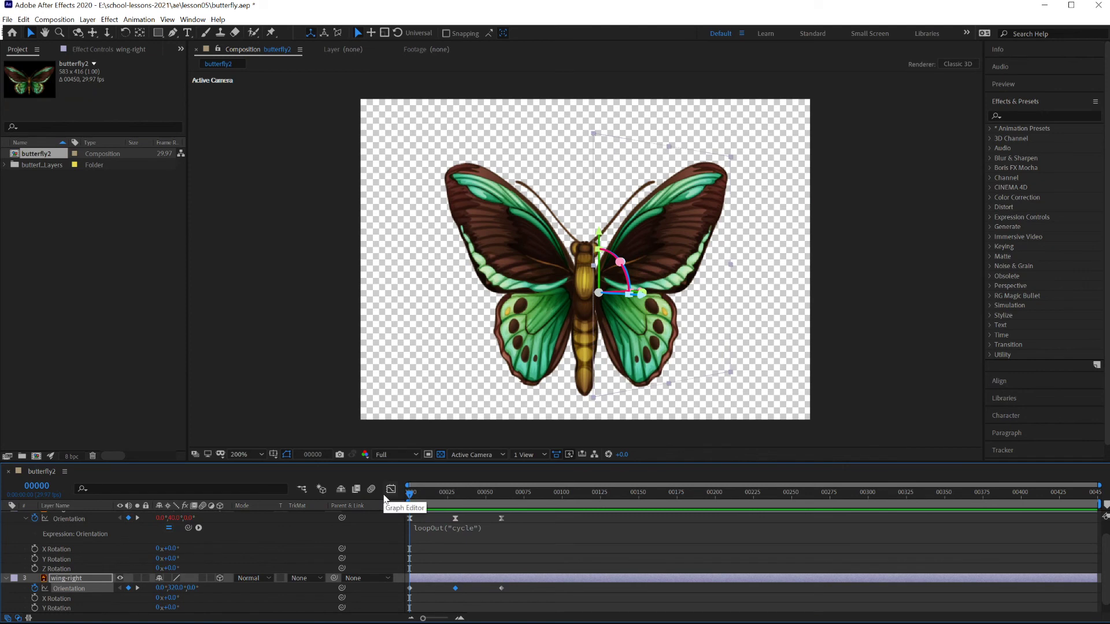
pyautogui.press('space')
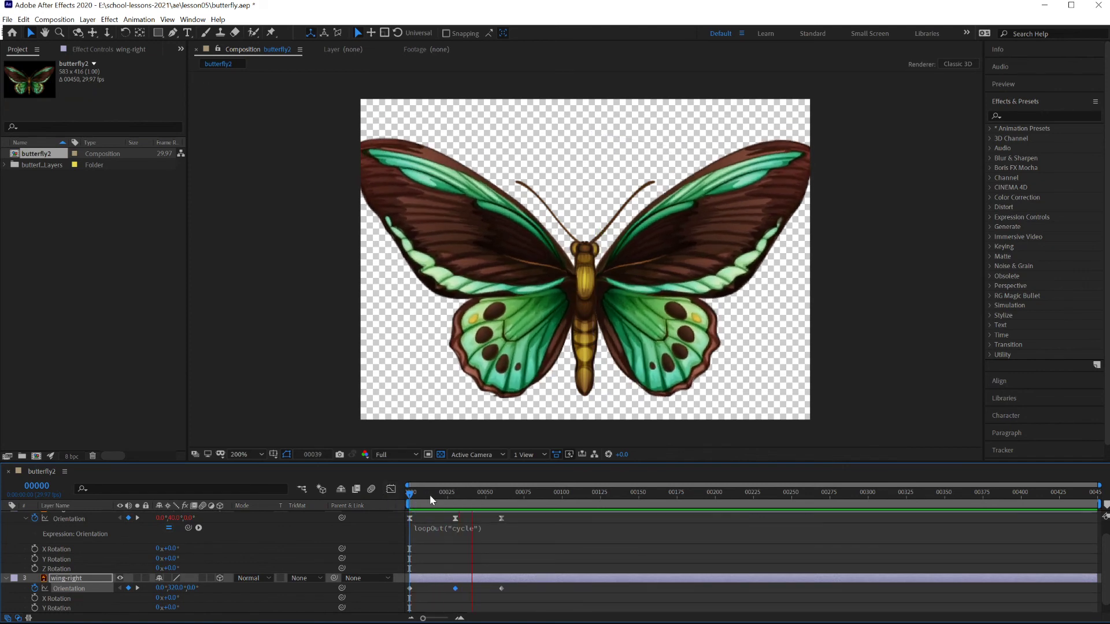
pyautogui.press('space')
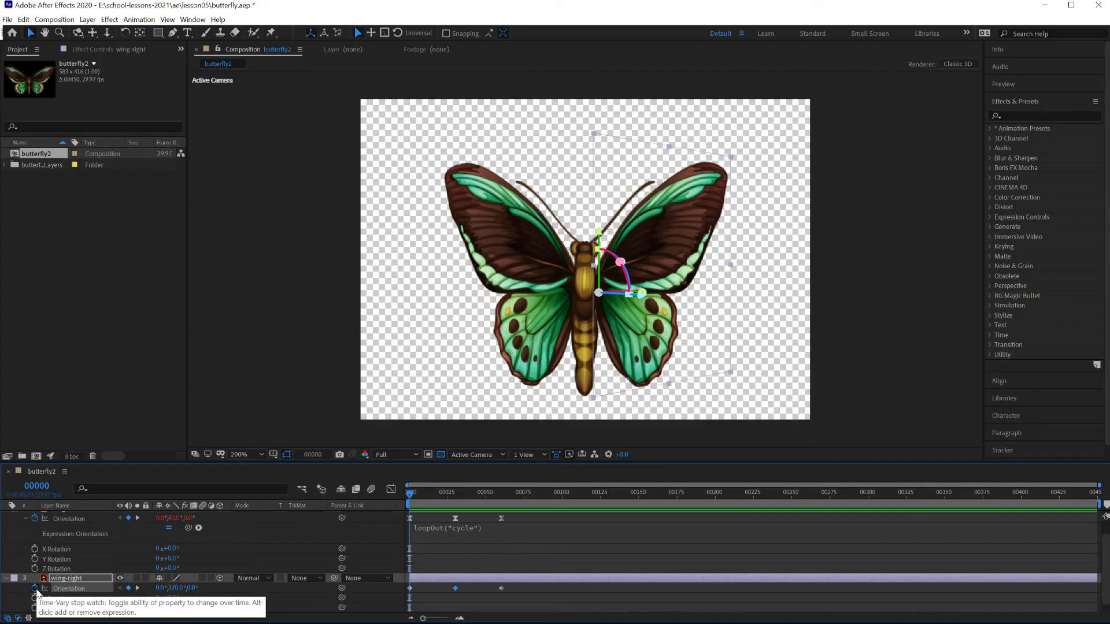
# Add the expression loopOut("cycle") to wing-right's Orientation so its flap repeats
pyautogui.keyDown('alt'); pyautogui.click(102, 530); pyautogui.keyUp('alt')
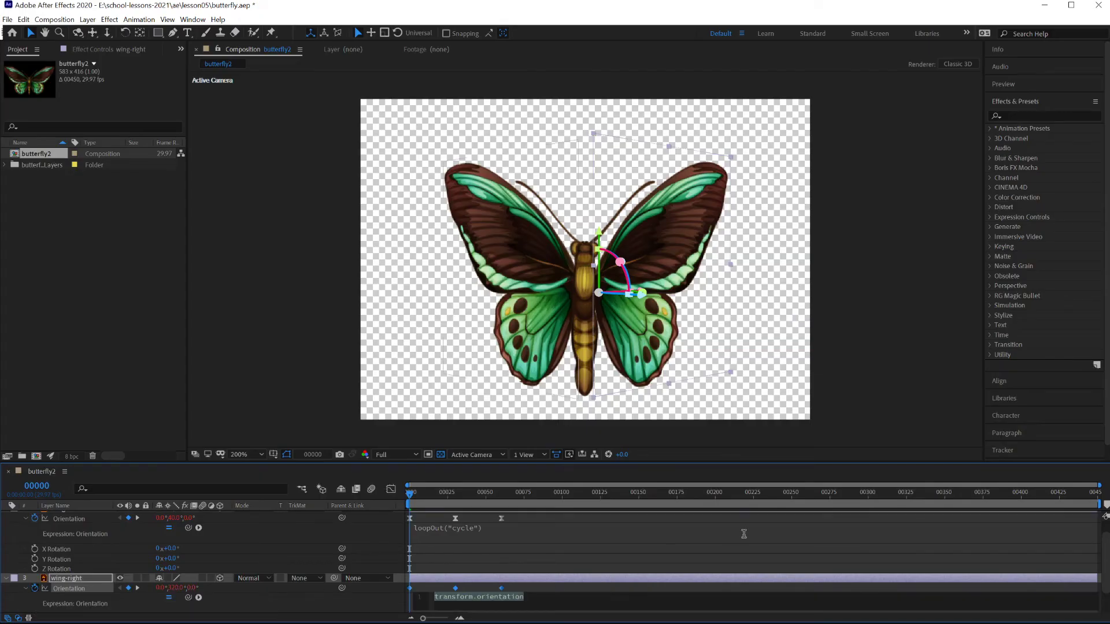
pyautogui.write('loop')
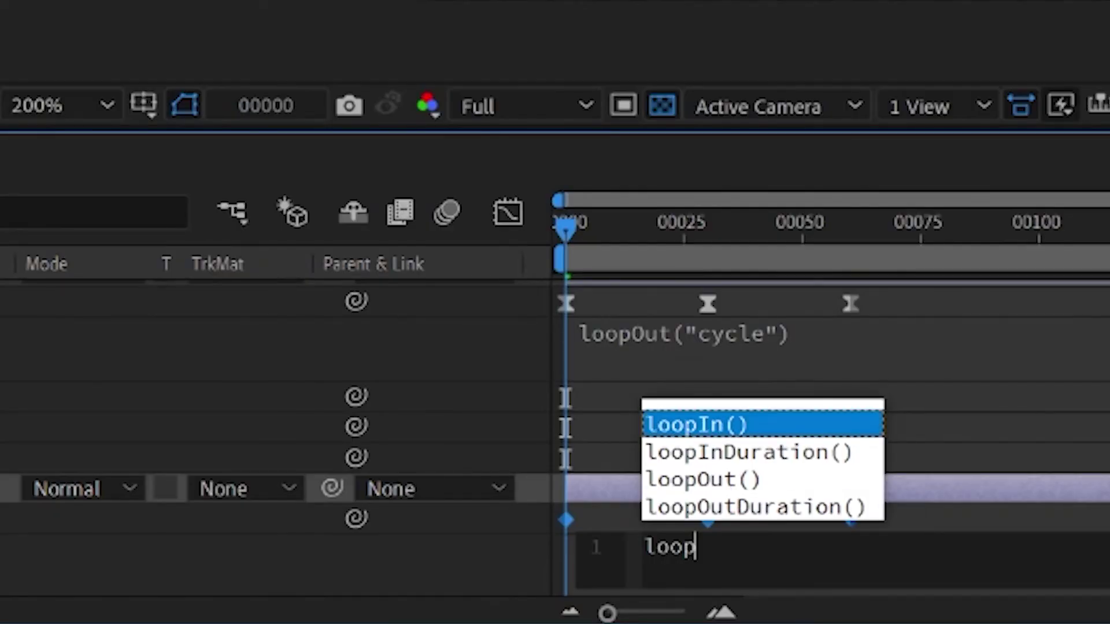
pyautogui.press('Down')
pyautogui.press('Down')
pyautogui.press('Return')
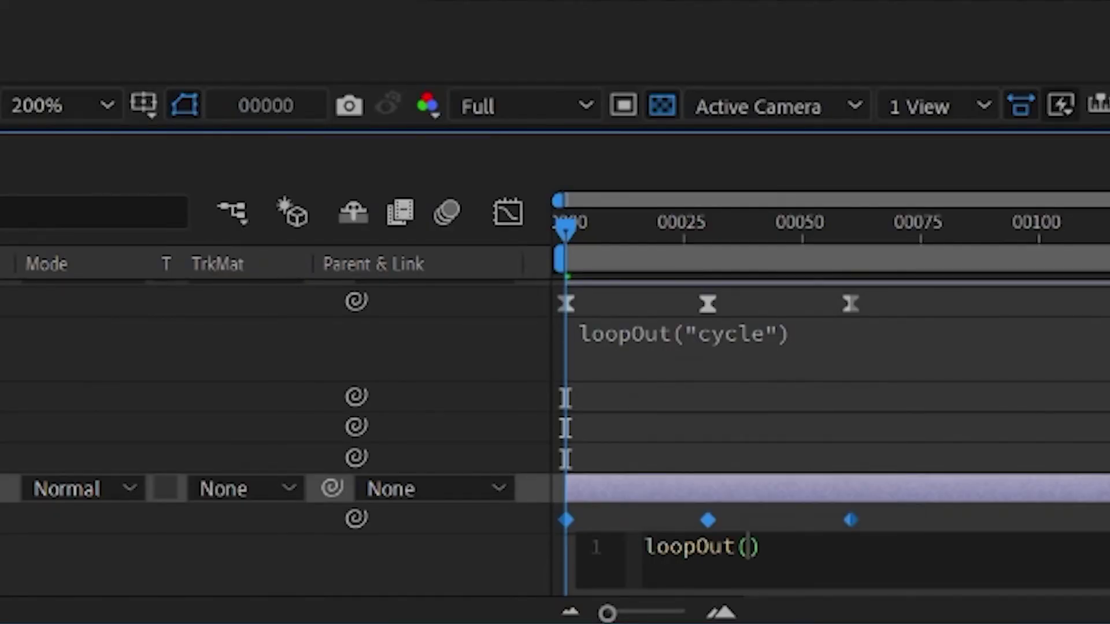
pyautogui.write('"cy')
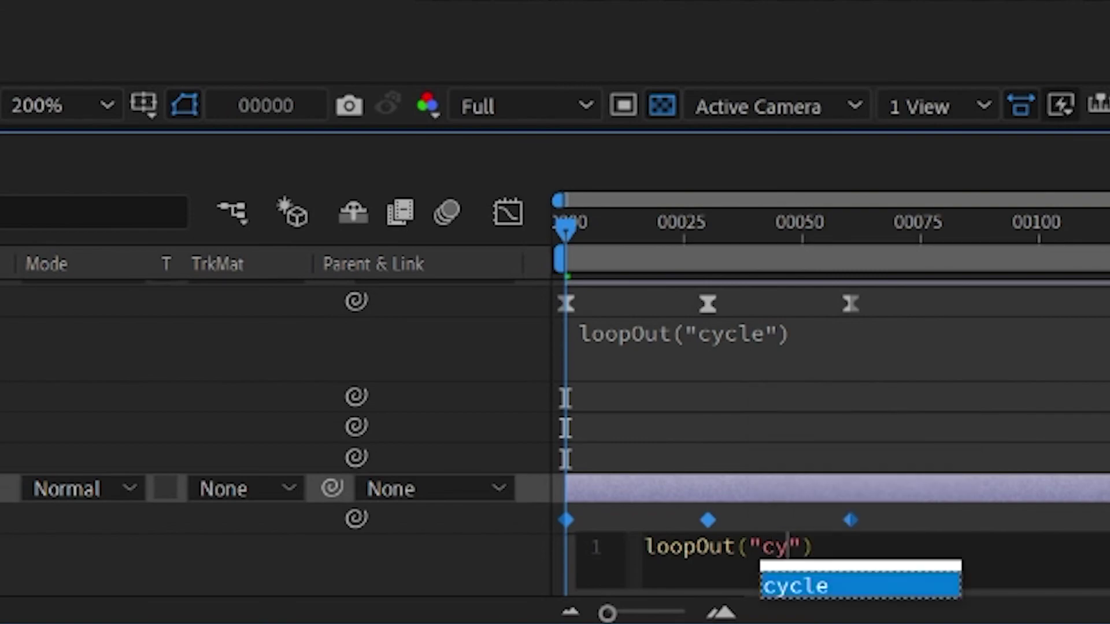
pyautogui.press('Return')
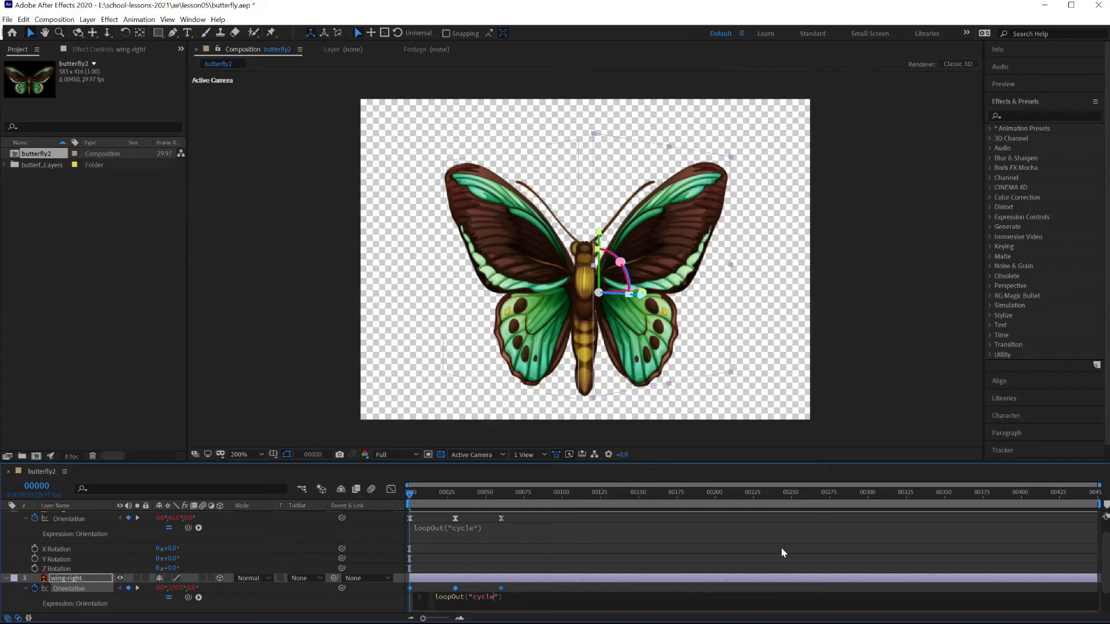
# Apply Easy Ease to all three wing-right Orientation keyframes
pyautogui.click(532, 586)
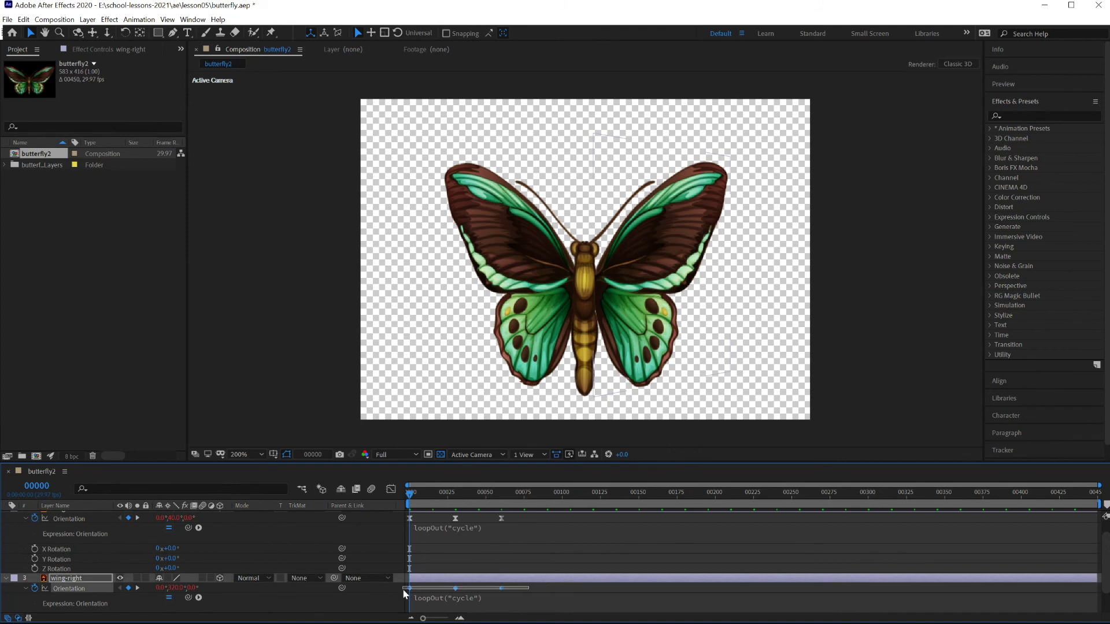
pyautogui.rightClick(502, 589)
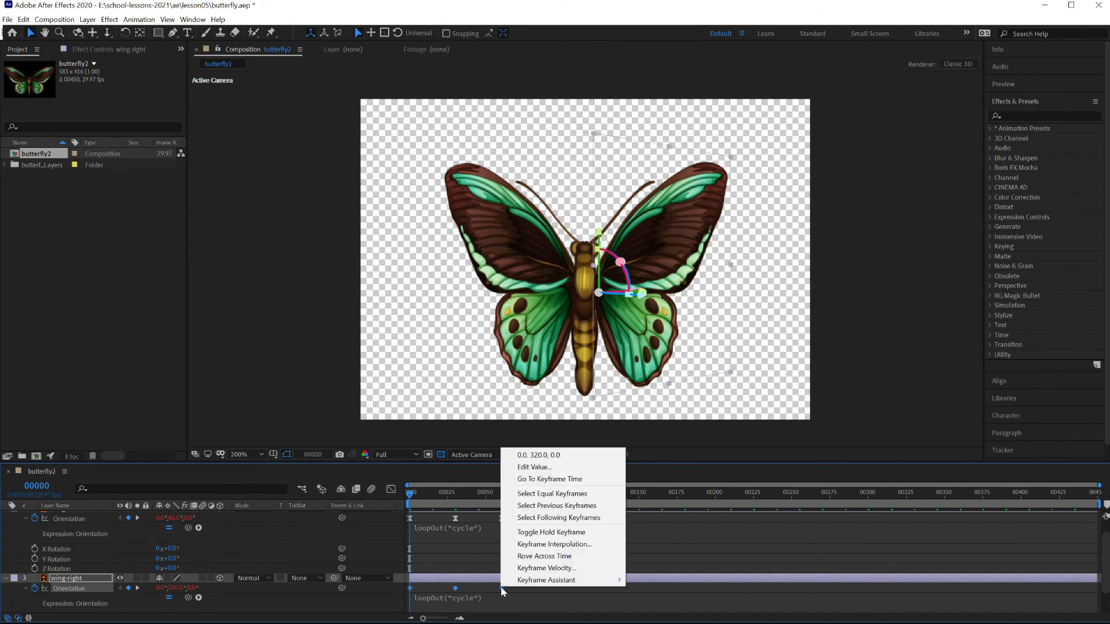
pyautogui.moveTo(522, 581)
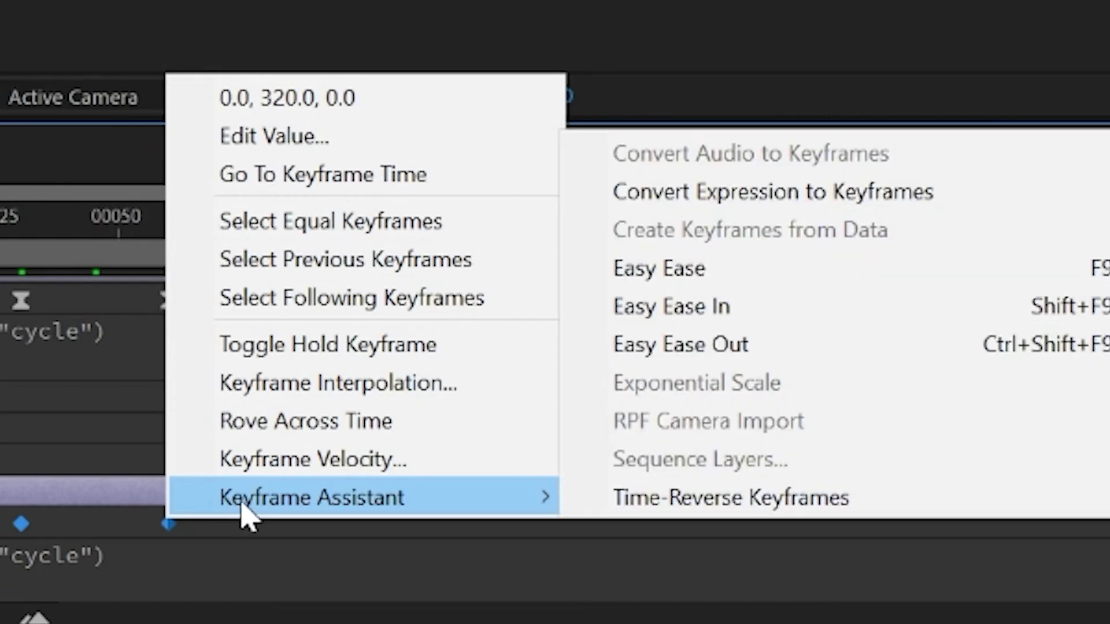
pyautogui.click(703, 271)
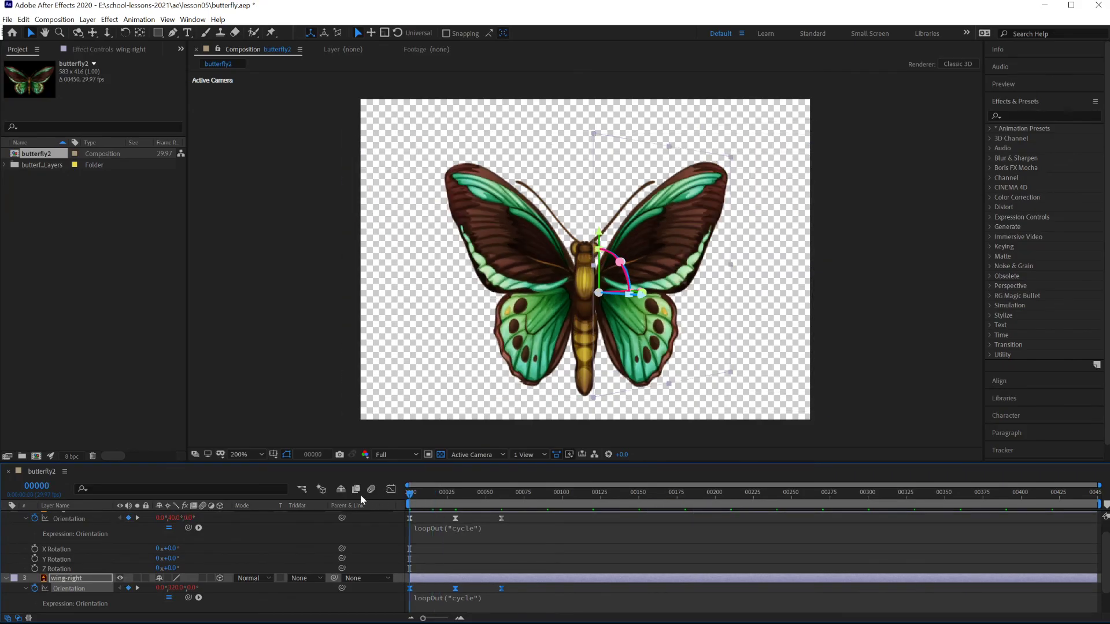
# Preview the looping, eased flap of both wings and return to frame 0
pyautogui.press('space')
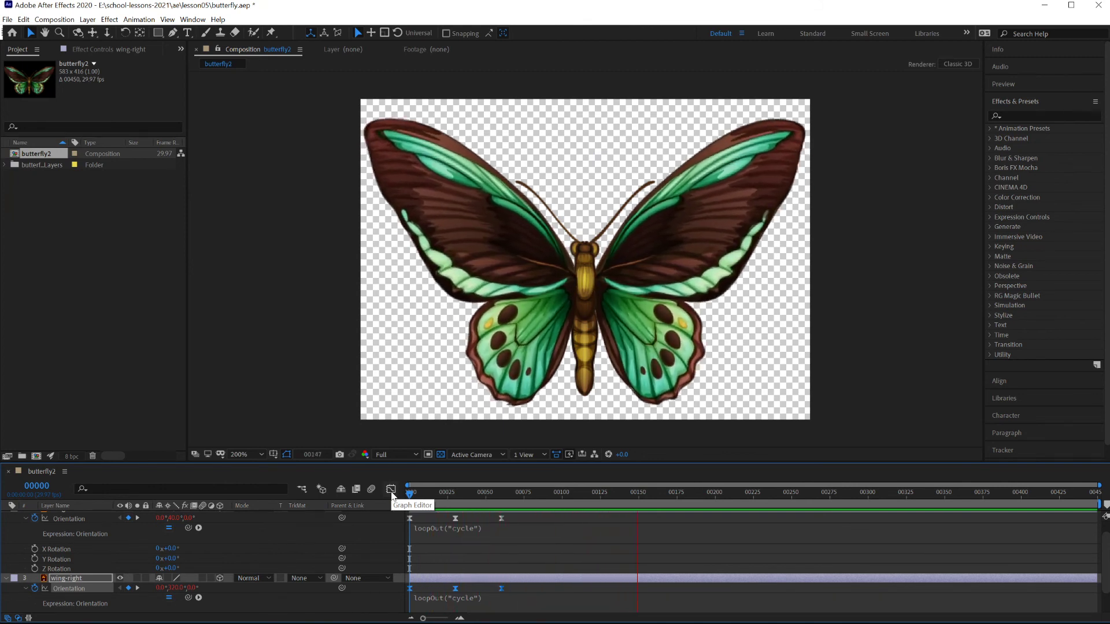
pyautogui.click(601, 495)
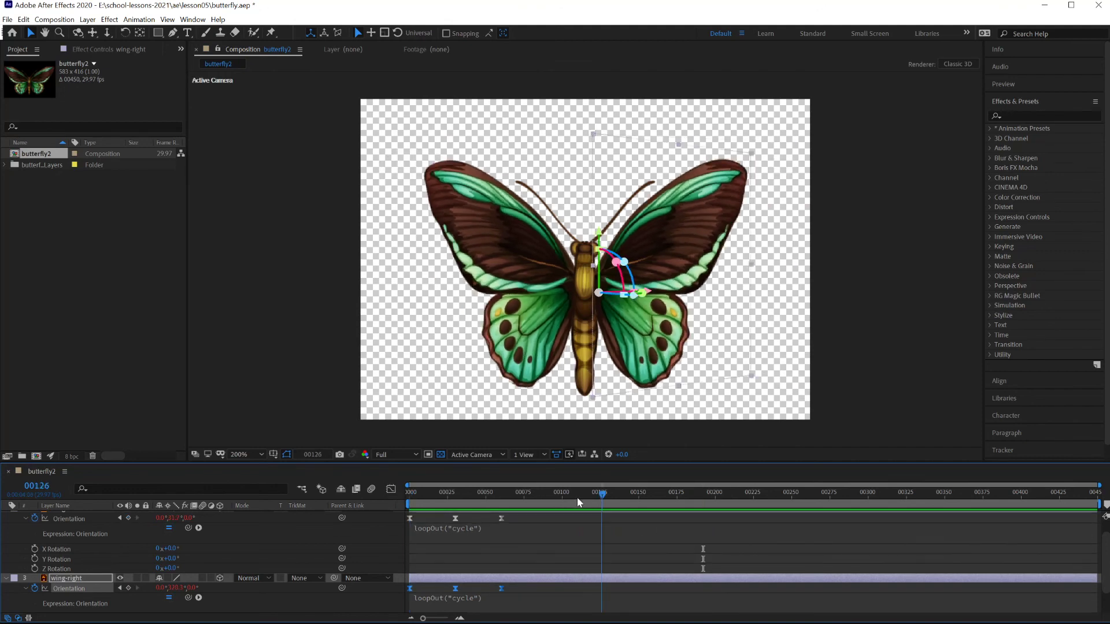
pyautogui.moveTo(577, 498); pyautogui.dragTo(345, 505)
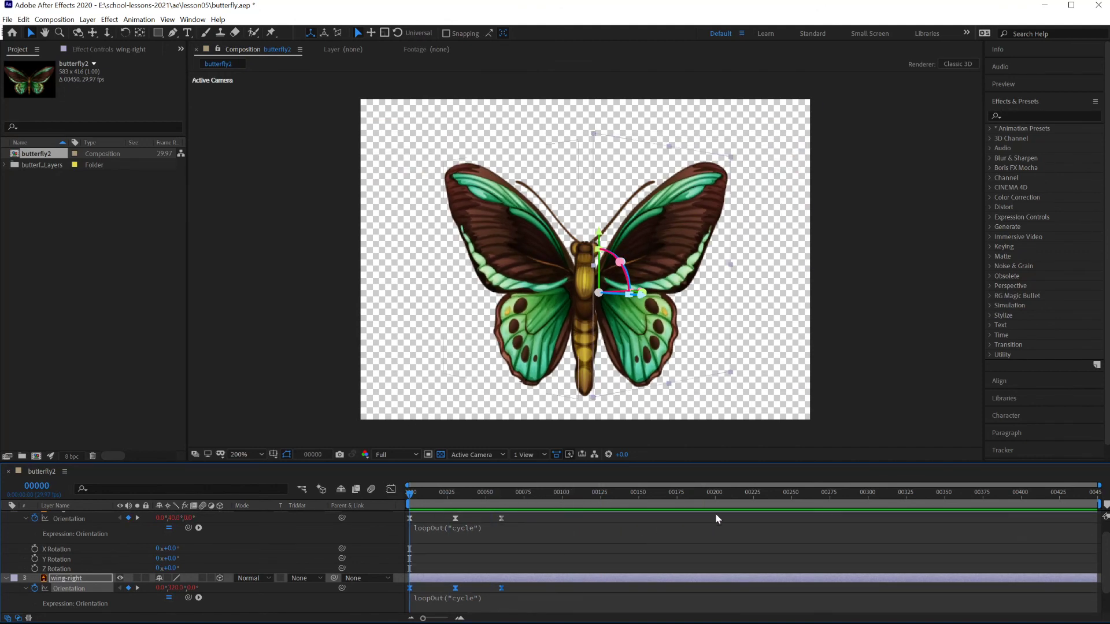
# Check the wing spread at frame 20, enlarge the composition to 700 px wide with the aspect ratio locked, and preview the flap
pyautogui.moveTo(409, 497); pyautogui.dragTo(440, 498)
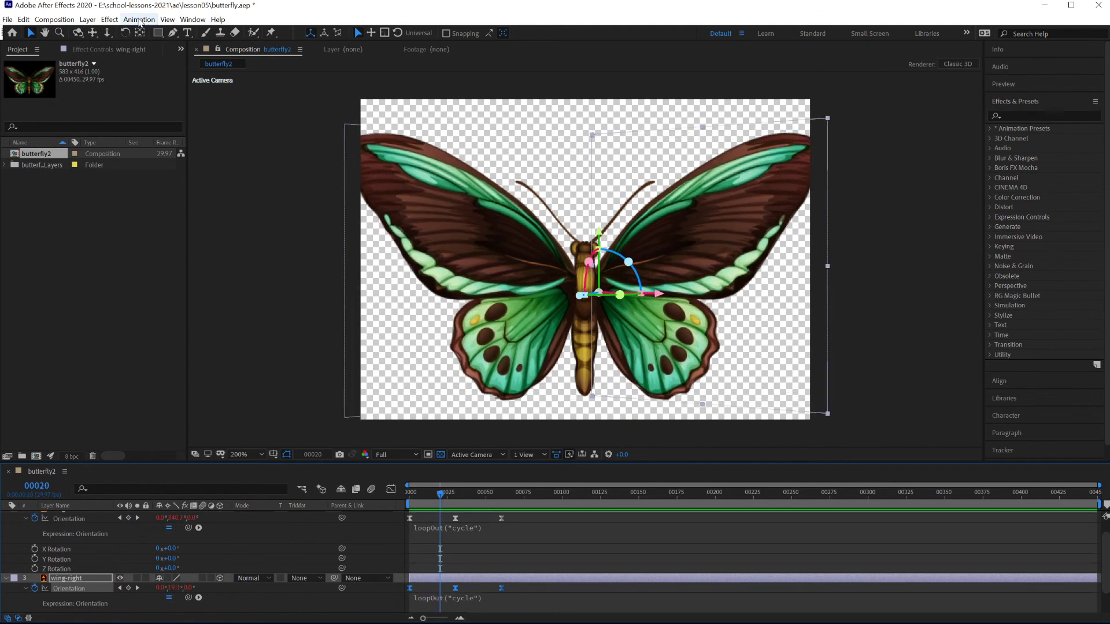
pyautogui.click(54, 19)
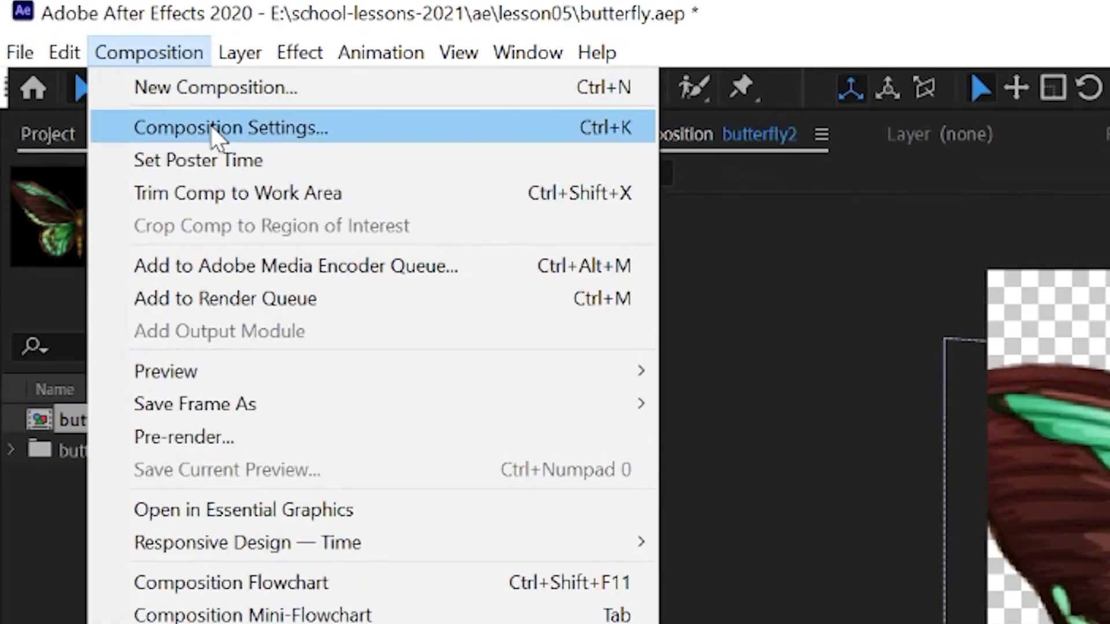
pyautogui.click(213, 130)
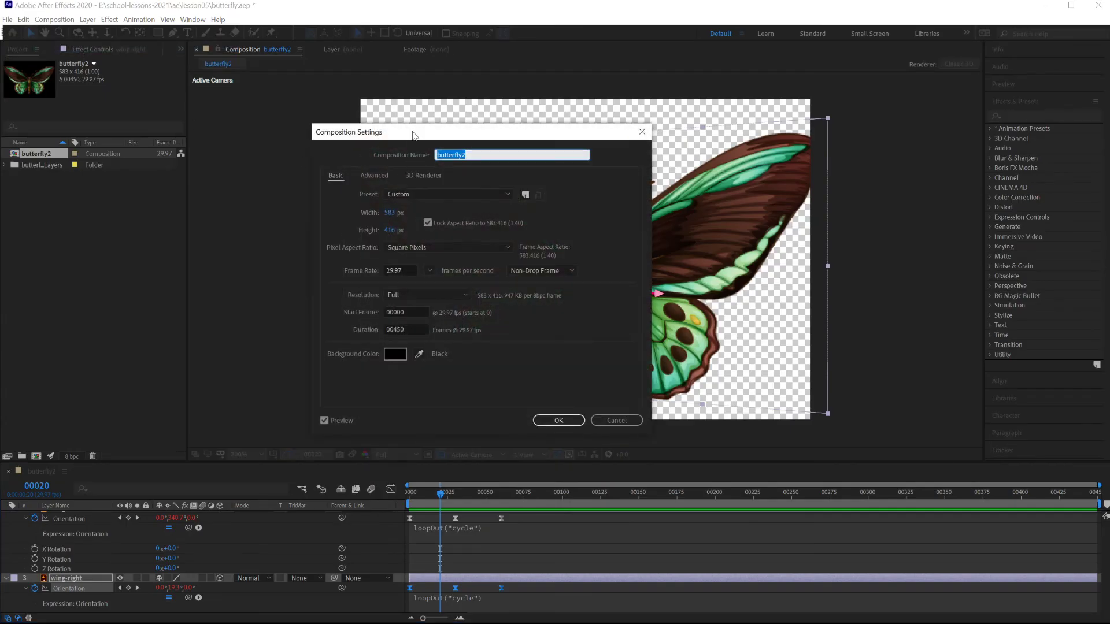
pyautogui.moveTo(413, 135); pyautogui.dragTo(295, 131)
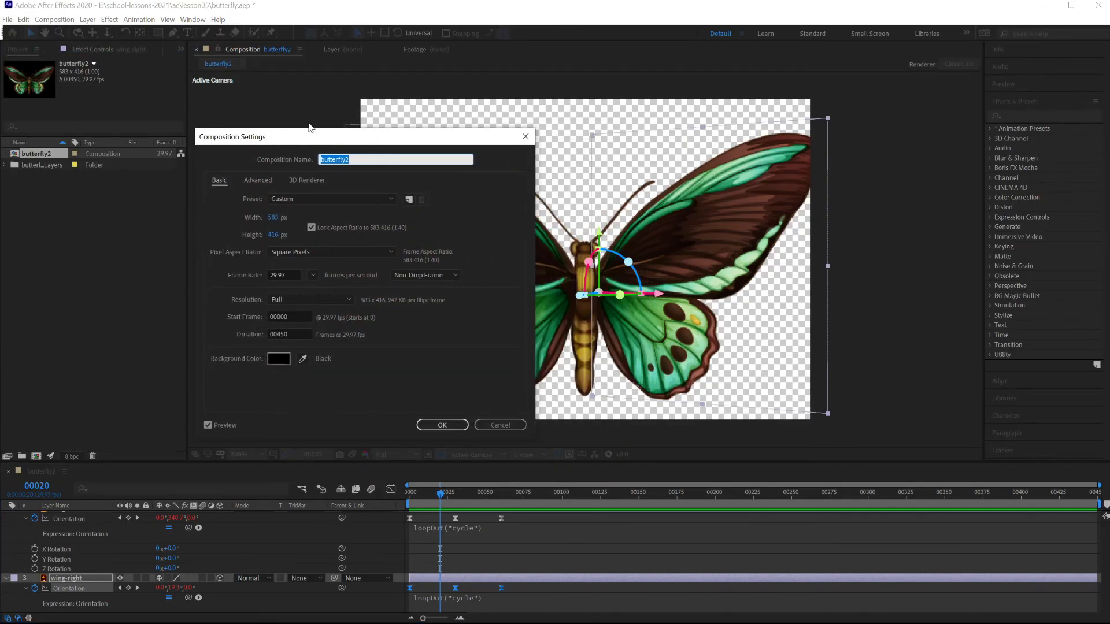
pyautogui.click(274, 219)
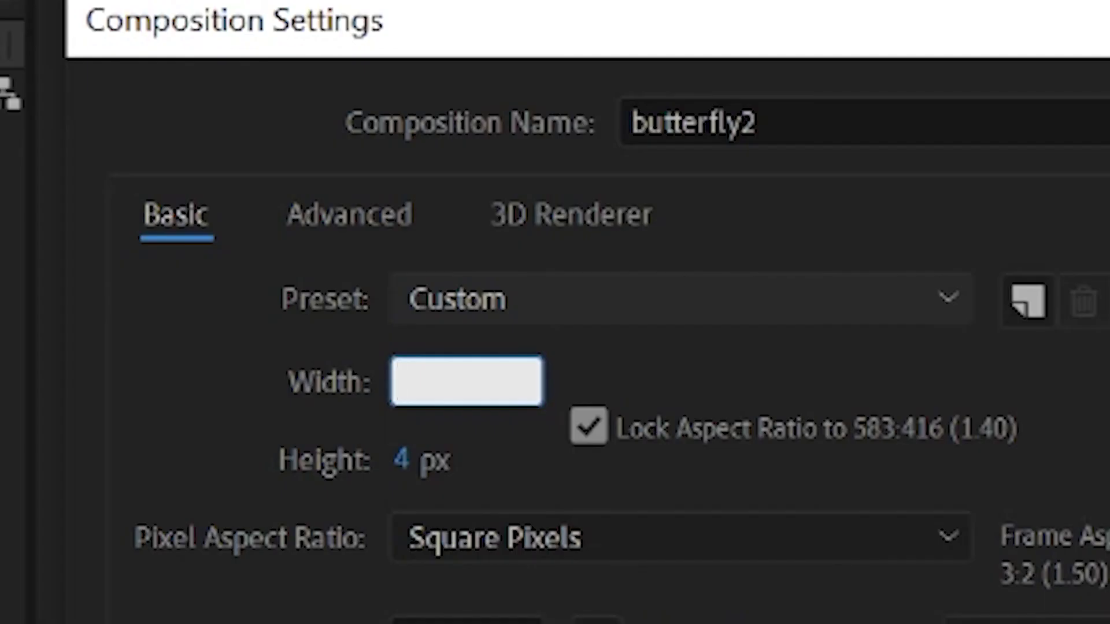
pyautogui.write('700')
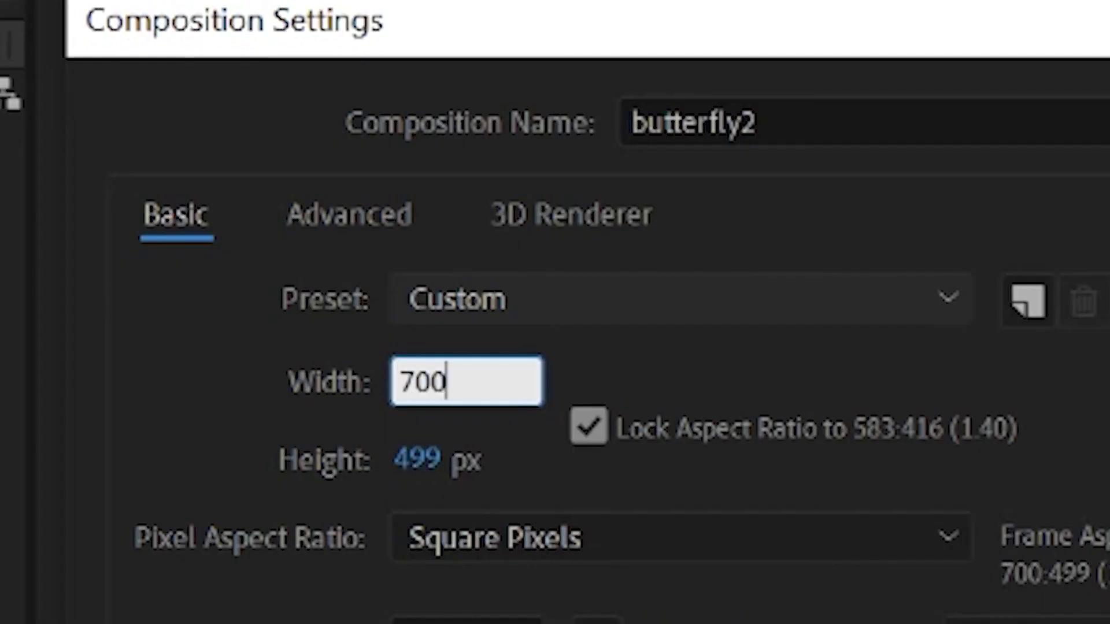
pyautogui.press('Return')
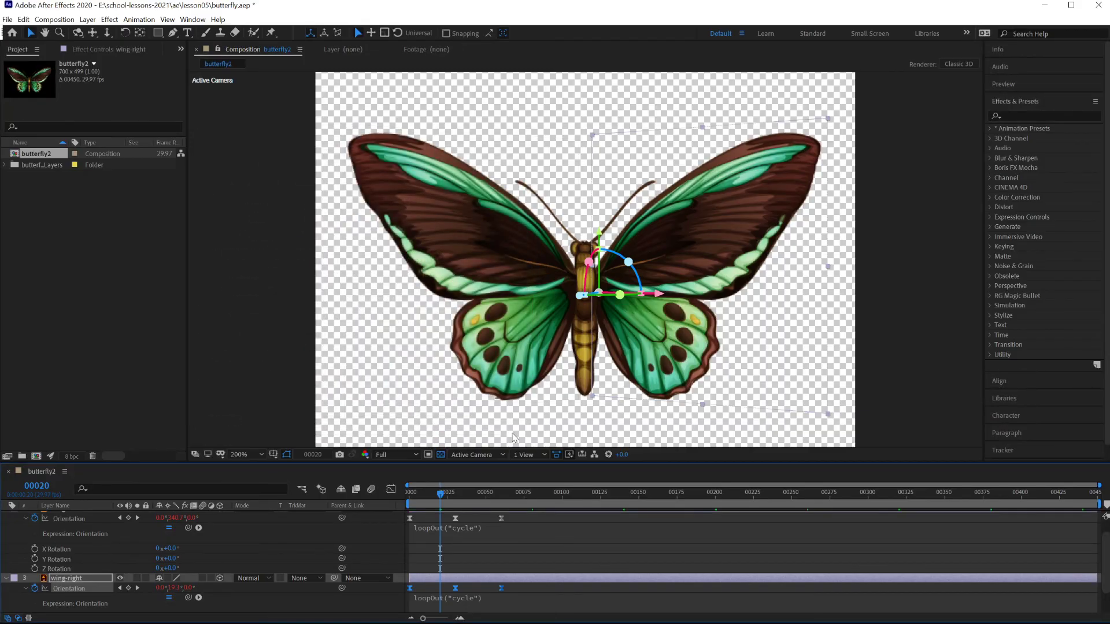
pyautogui.press('space')
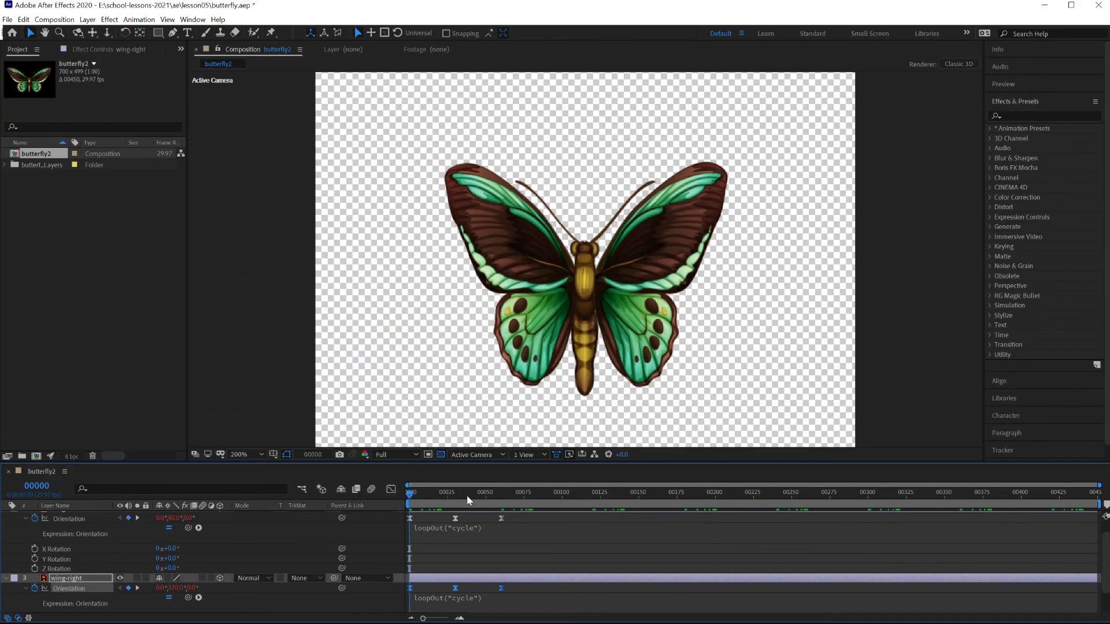